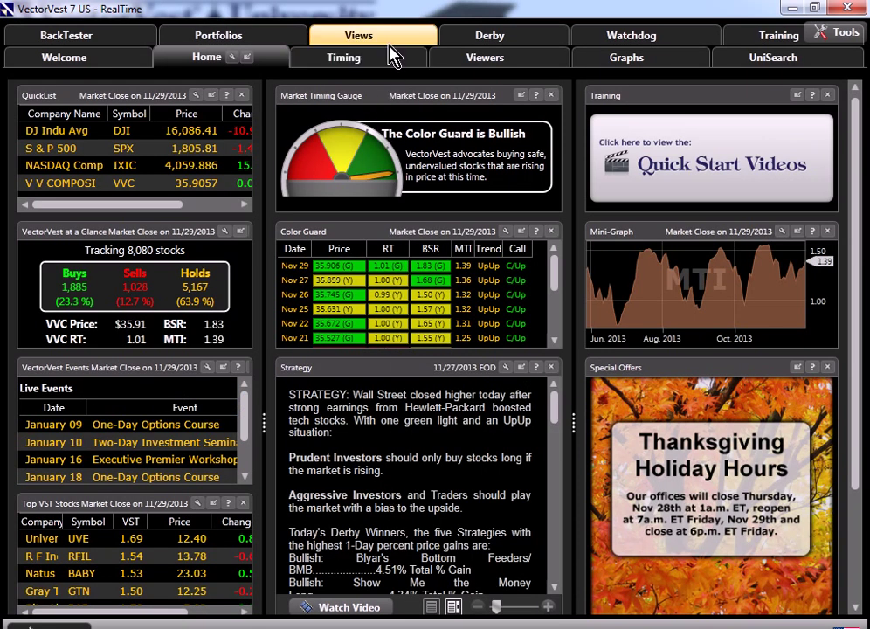
# - Switch the Views commentary to the 11/22/2013 essay 'Bubble Schmubble'
pyautogui.click(394, 50)
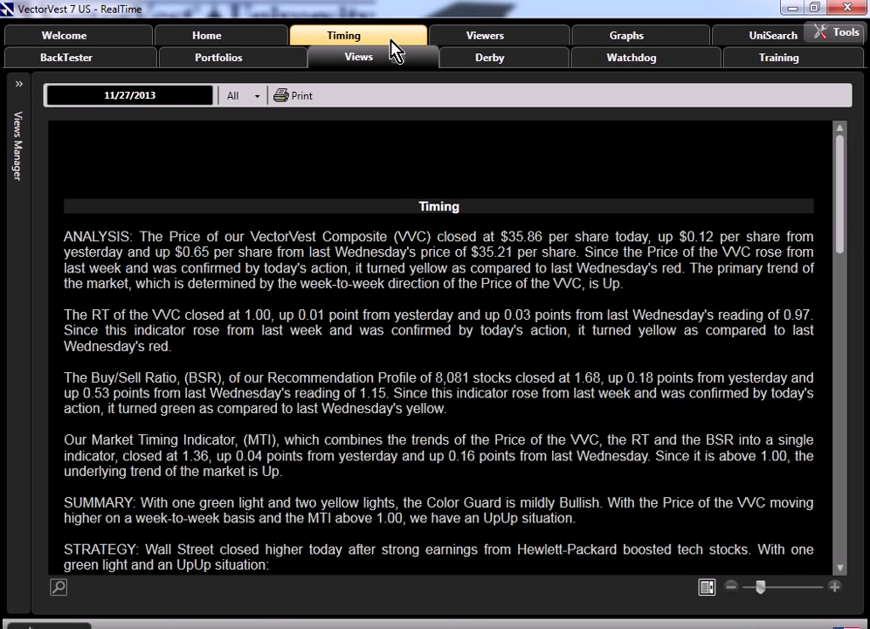
pyautogui.click(173, 96)
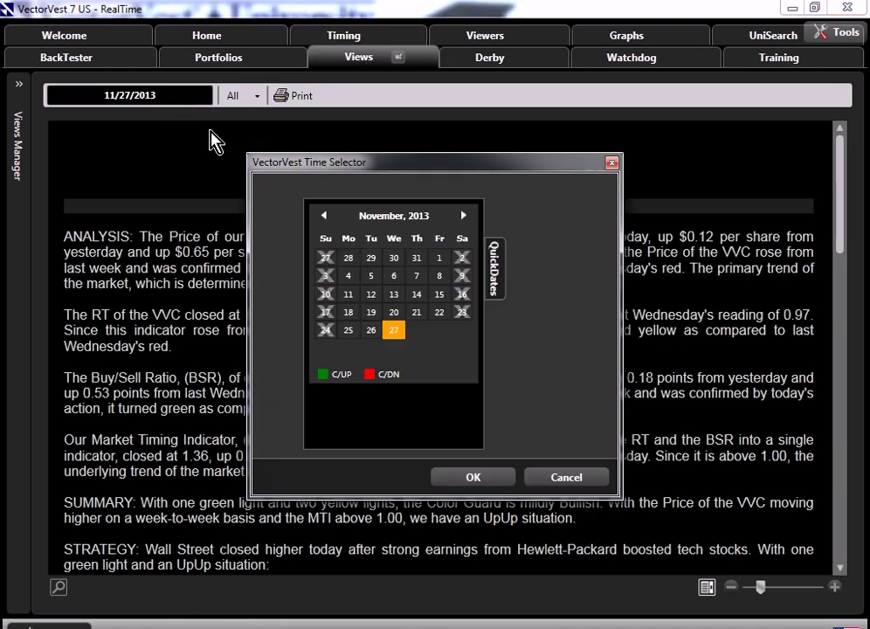
pyautogui.click(439, 311)
pyautogui.click(478, 485)
# - Highlight the sentence about calculating a current Value for every stock in the database
pyautogui.moveTo(843, 162); pyautogui.dragTo(852, 219)
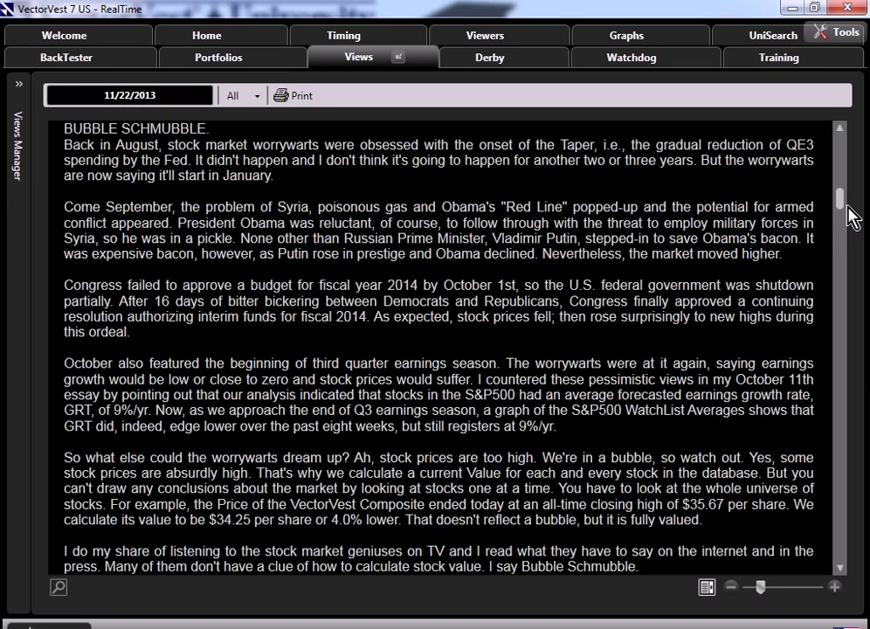
pyautogui.moveTo(748, 456); pyautogui.dragTo(733, 473)
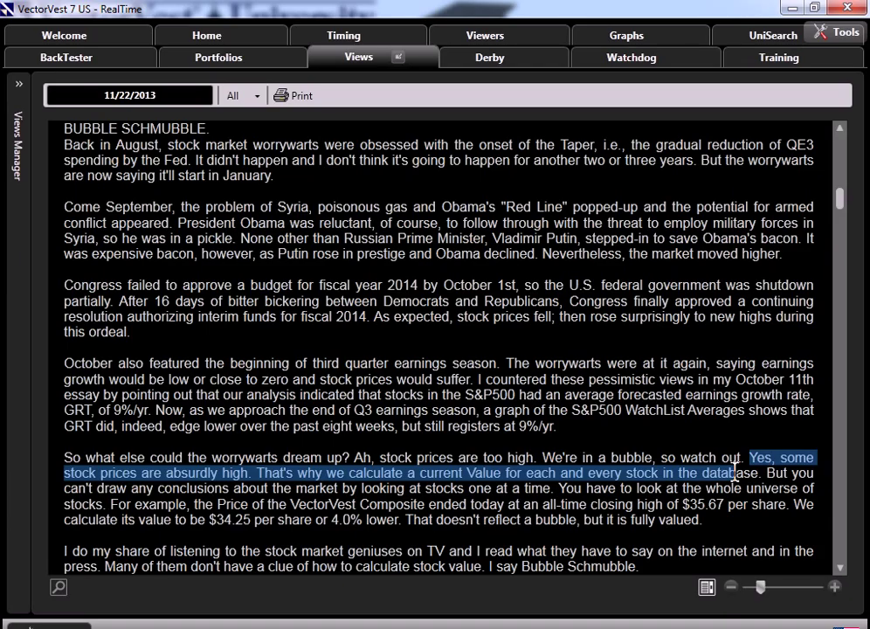
pyautogui.moveTo(734, 472); pyautogui.dragTo(762, 473)
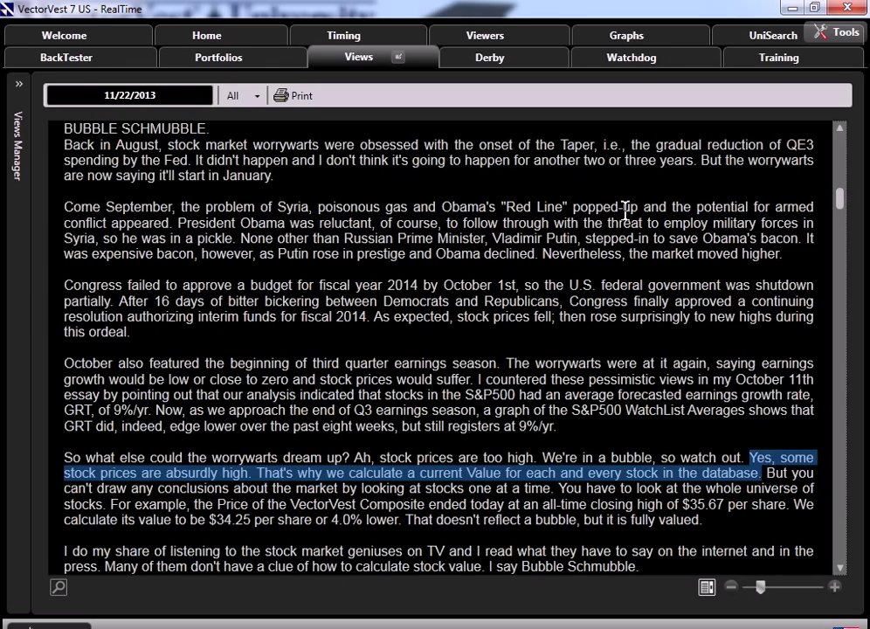
# - Load the Stock Viewer's 8081 stocks and collapse the Viewers panel to widen the table
pyautogui.click(524, 46)
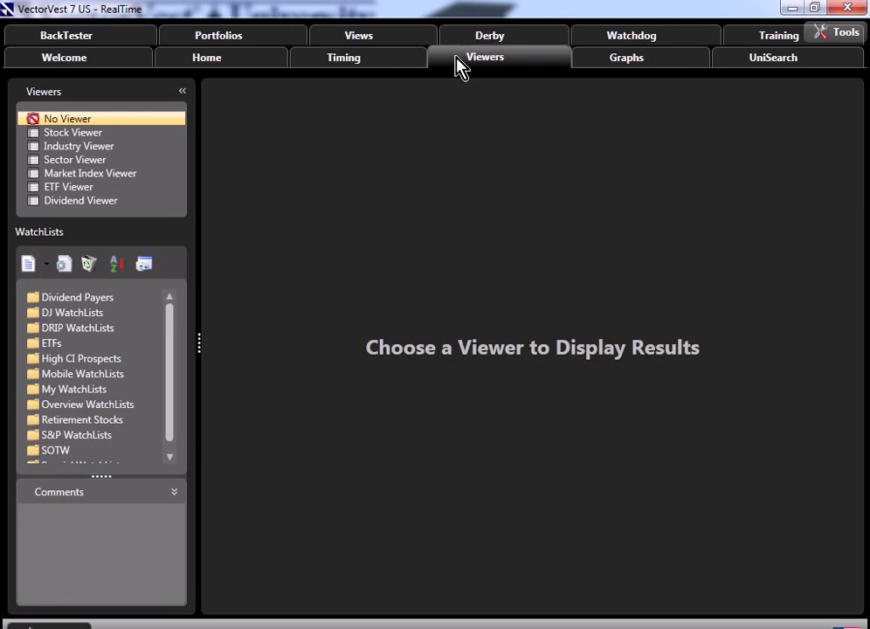
pyautogui.click(94, 133)
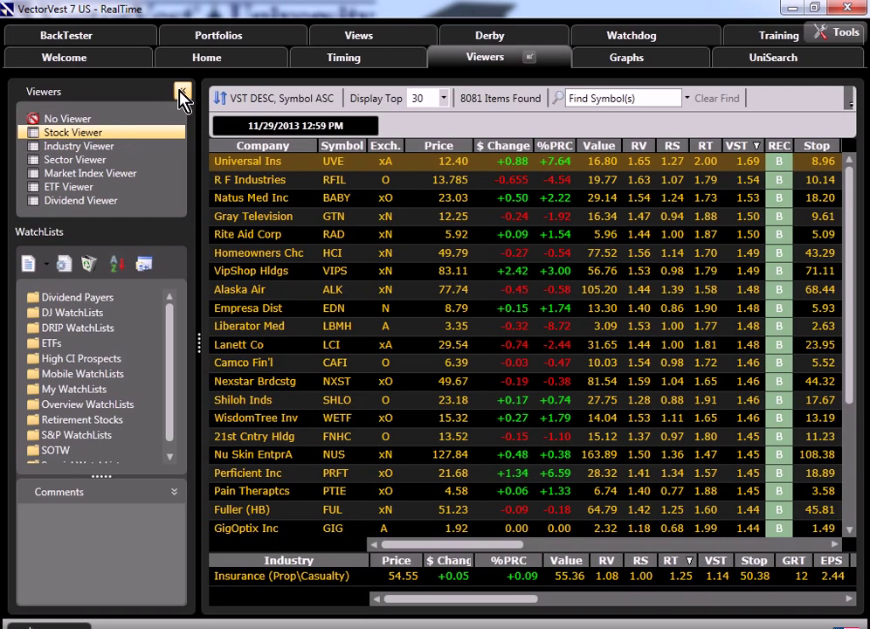
pyautogui.click(180, 92)
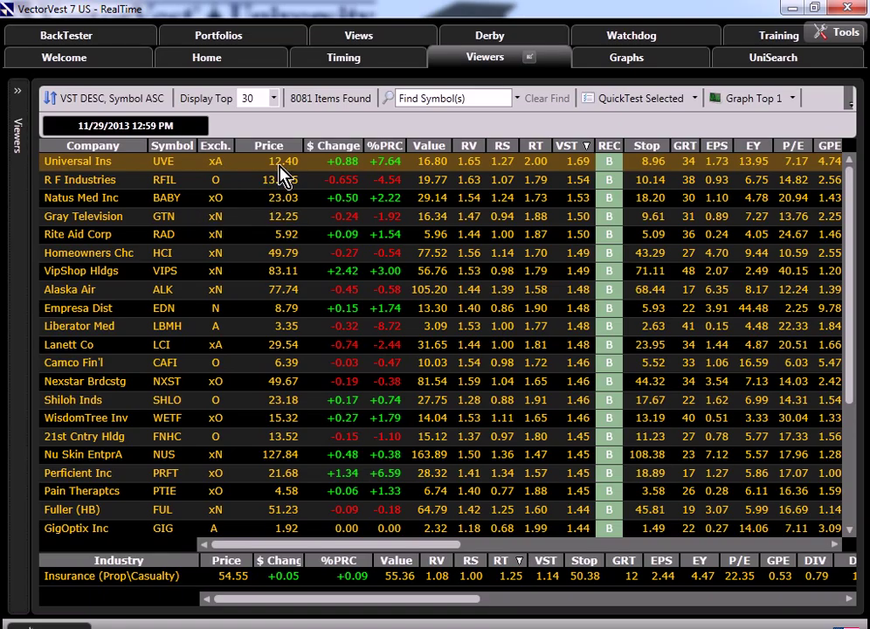
pyautogui.rightClick(441, 172)
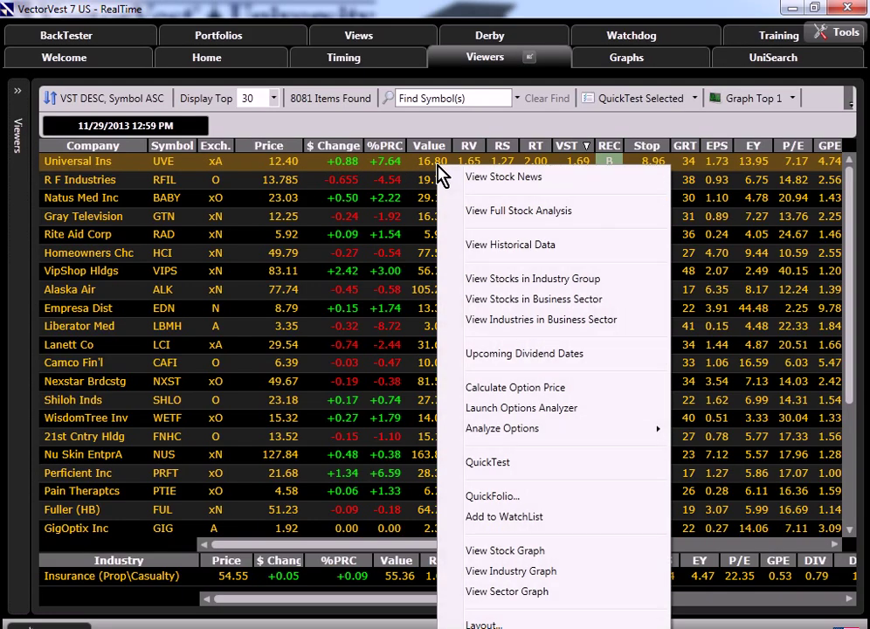
pyautogui.click(508, 209)
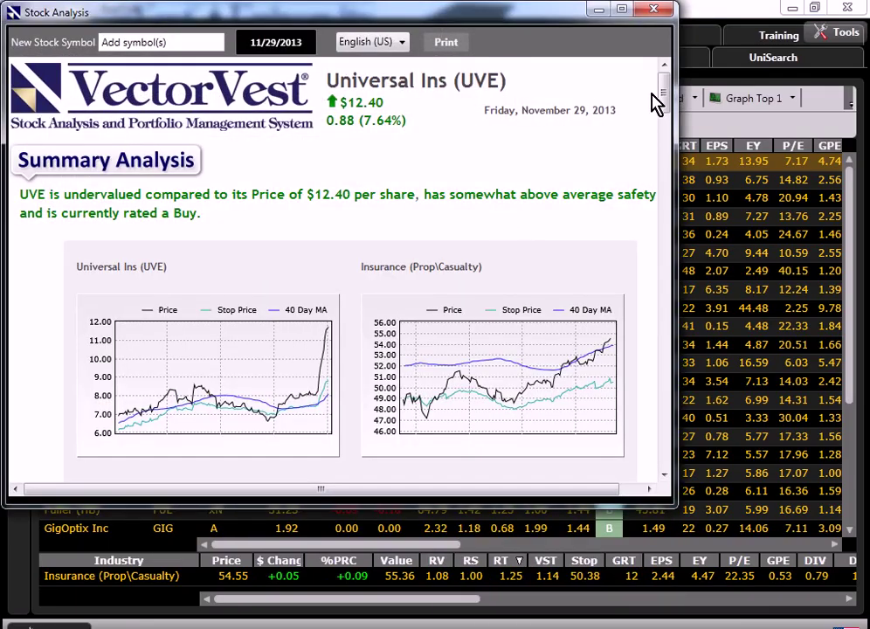
pyautogui.click(621, 9)
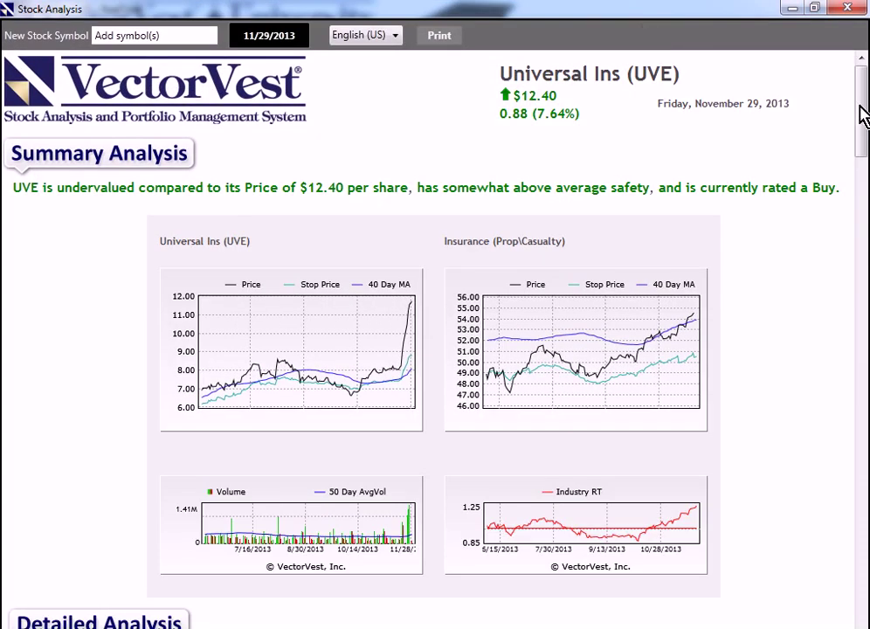
pyautogui.moveTo(864, 116); pyautogui.dragTo(860, 225)
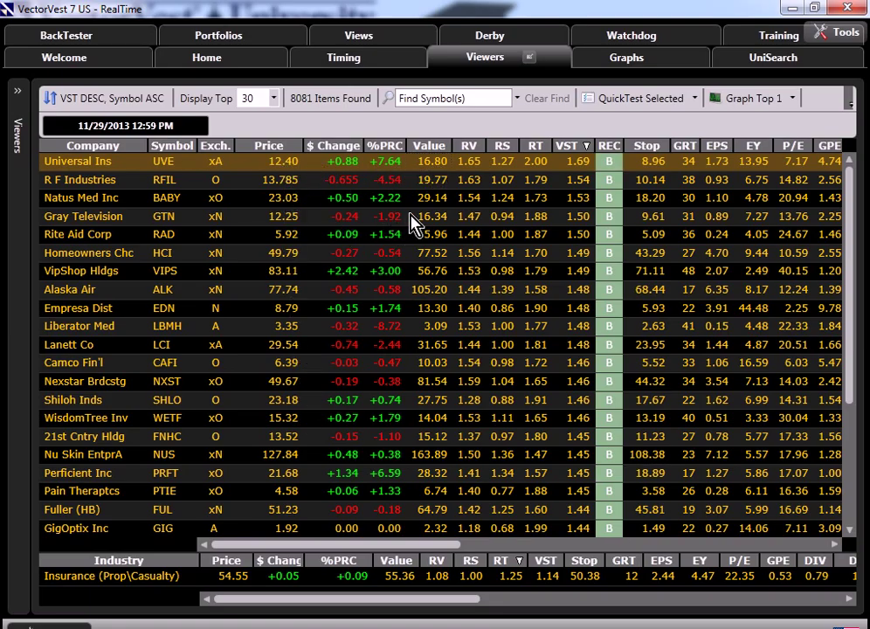
# - Move the Value column header ahead of Price in the Stock Viewer table
pyautogui.moveTo(431, 154); pyautogui.dragTo(241, 159)
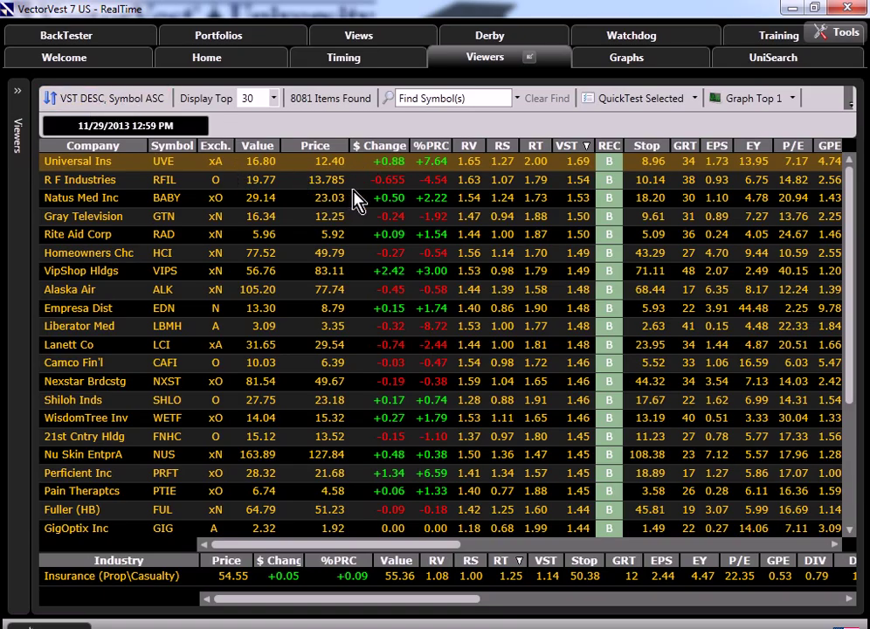
# - Raise Graph Top to 10 and graph the top ten stocks
pyautogui.click(791, 98)
pyautogui.click(838, 173)
pyautogui.click(838, 173)
pyautogui.click(839, 173)
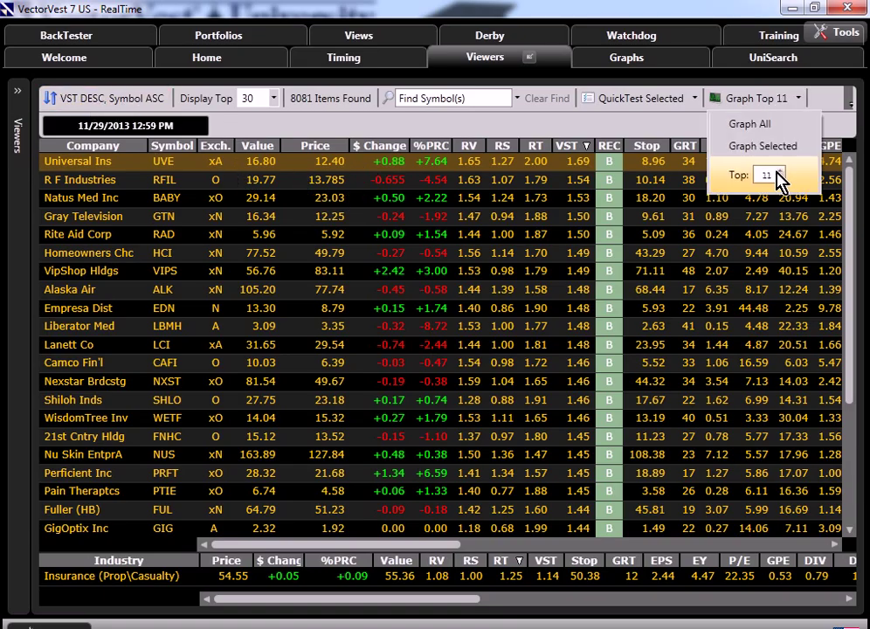
pyautogui.click(747, 98)
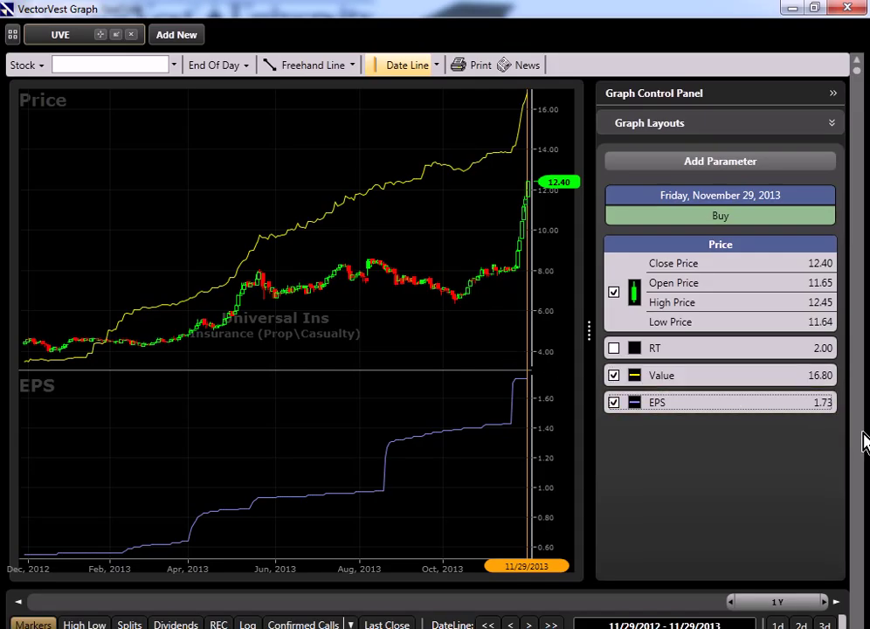
# - Step through each stock's price and value chart, ending at VIPS, then close the Graph window
pyautogui.press('Down')
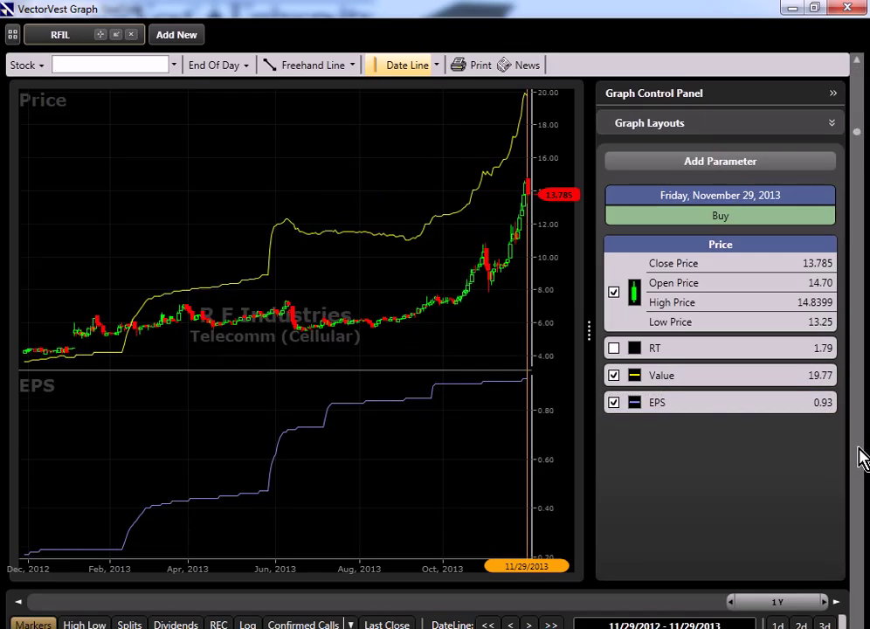
pyautogui.press('Down')
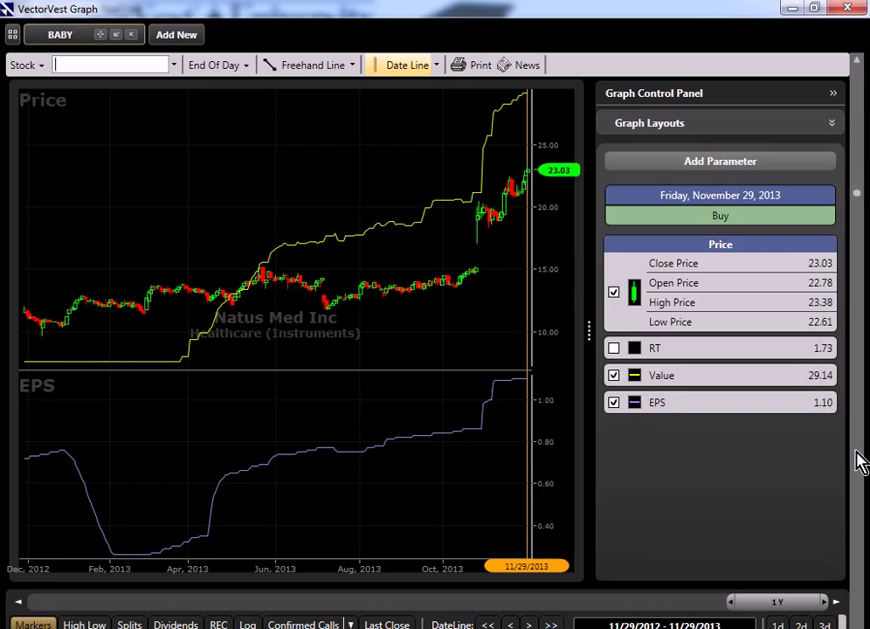
pyautogui.press('Down')
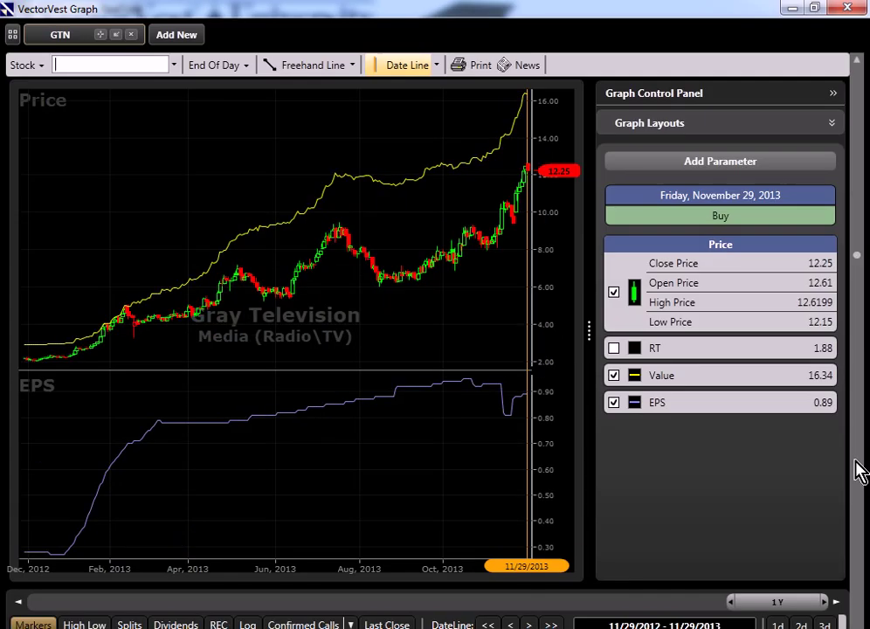
pyautogui.press('Down')
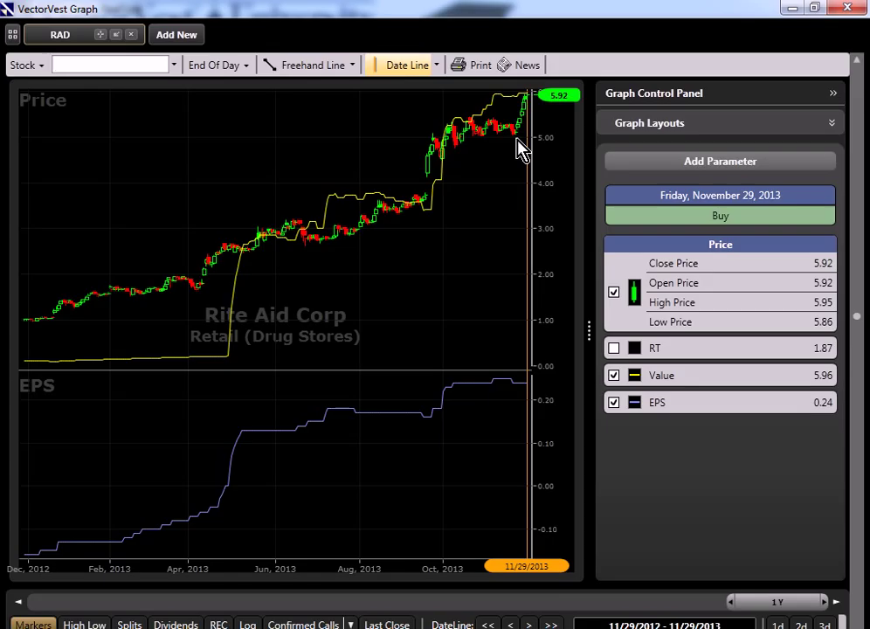
pyautogui.click(859, 450)
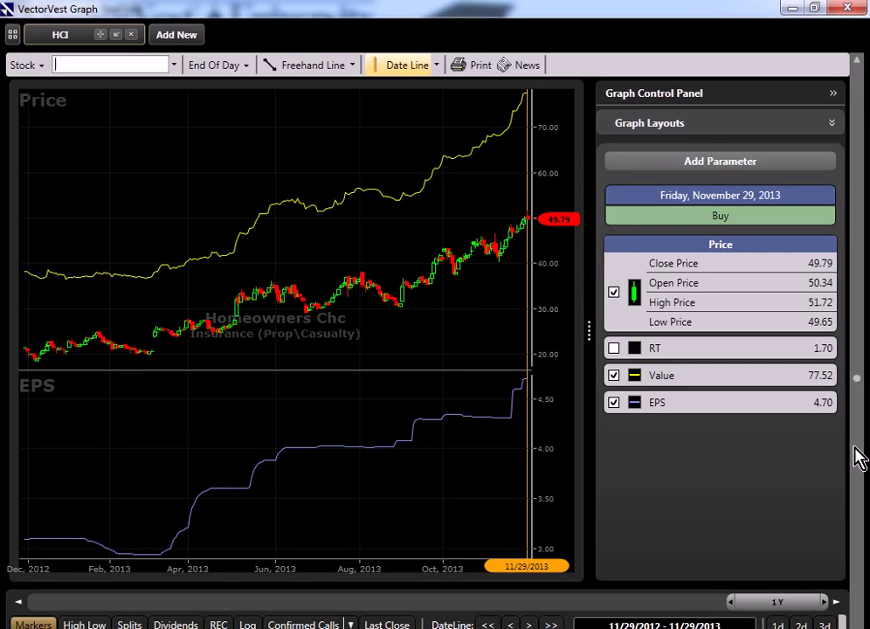
pyautogui.click(861, 459)
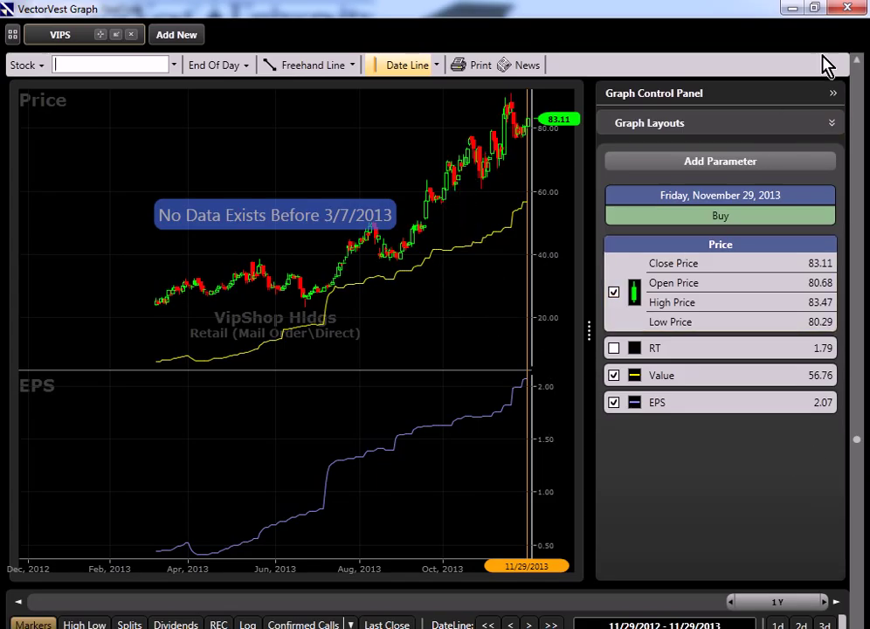
pyautogui.click(846, 8)
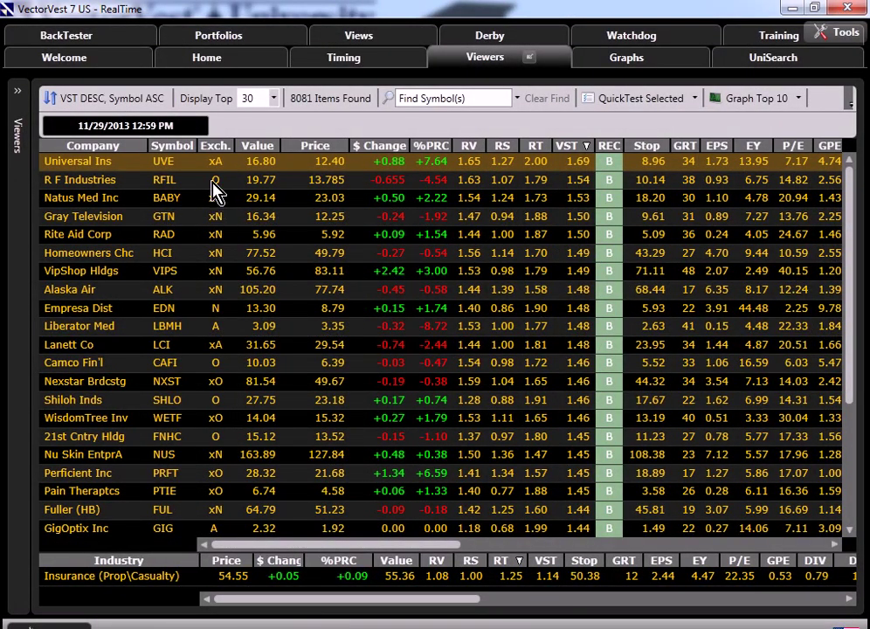
# - Sort the Stock Viewer by Value, trying lowest first, then back to highest first with Wilshire 5000 leading
pyautogui.click(260, 149)
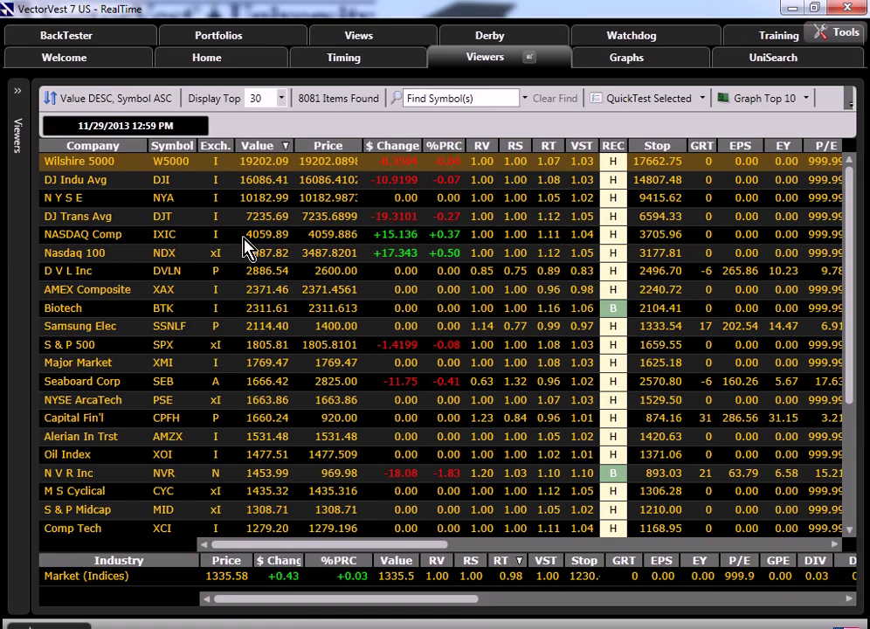
pyautogui.click(259, 146)
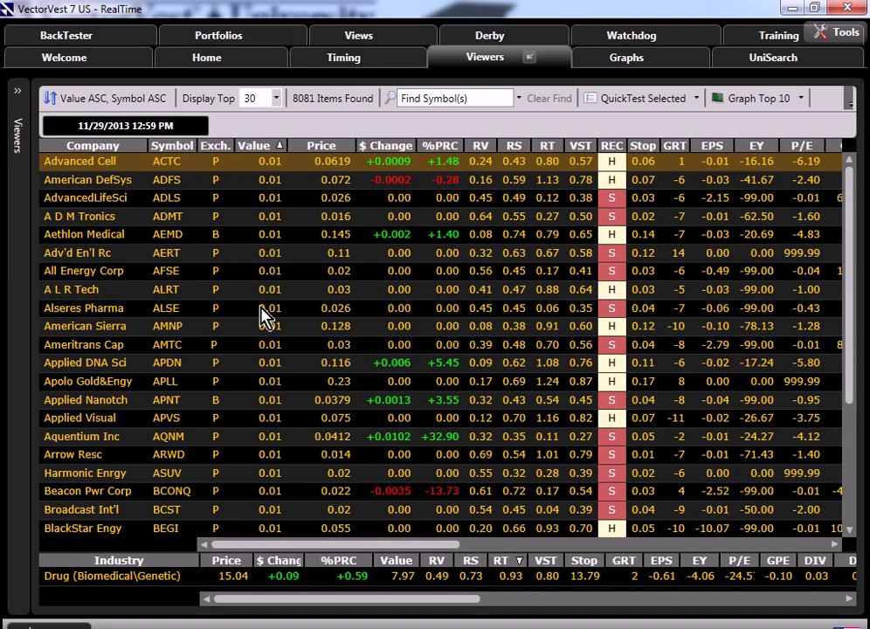
pyautogui.click(255, 146)
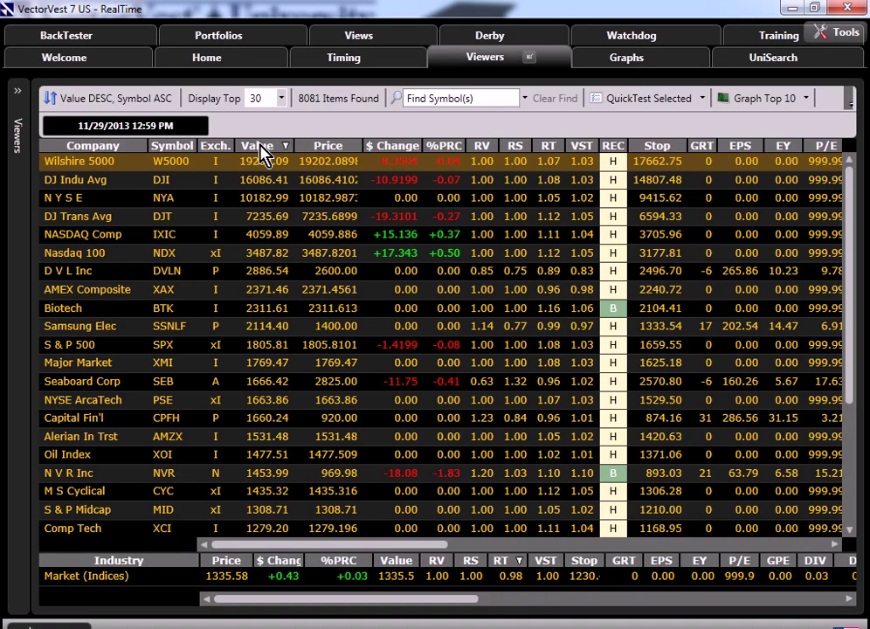
# - Set the Stock Viewer's primary sort to Value - Price
pyautogui.click(136, 102)
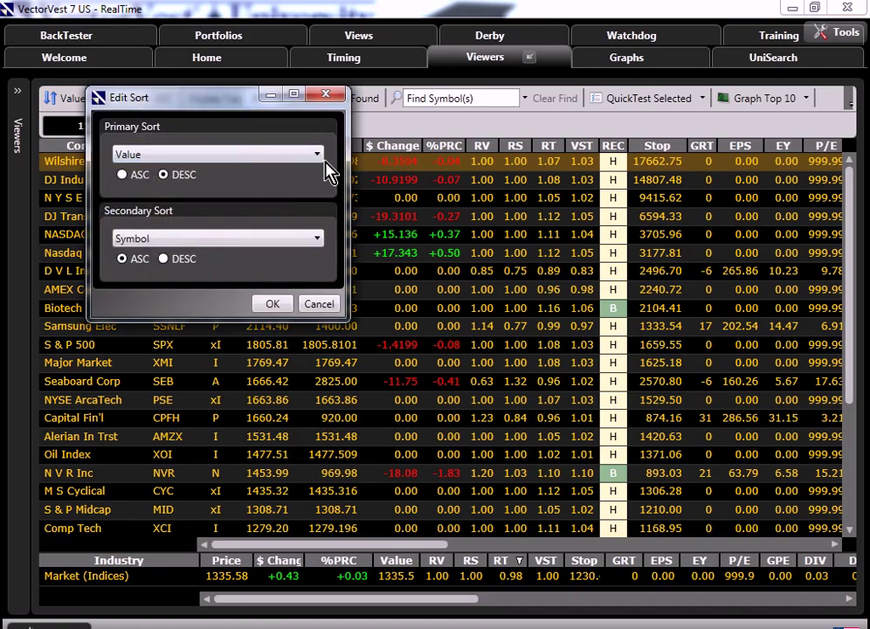
pyautogui.click(320, 162)
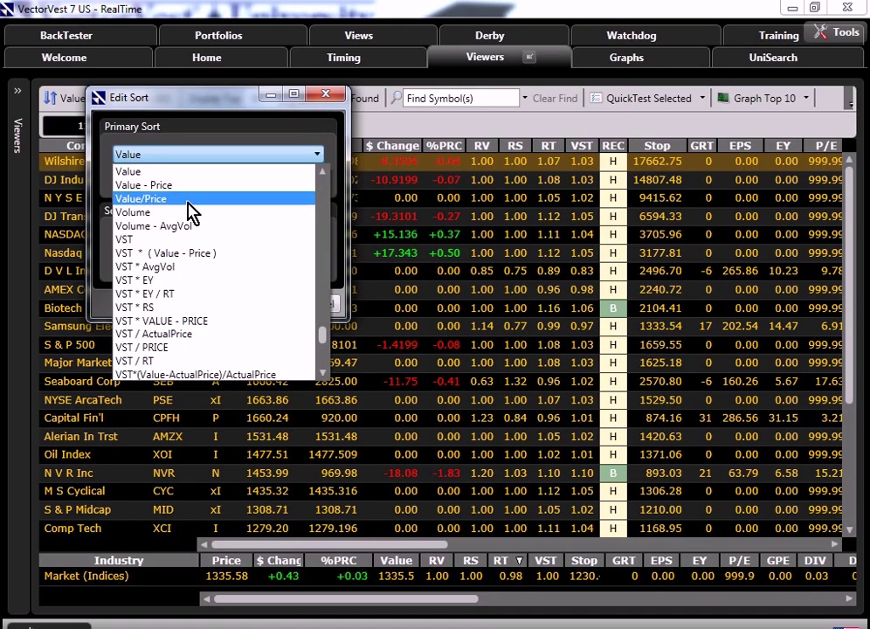
pyautogui.click(301, 171)
pyautogui.click(310, 157)
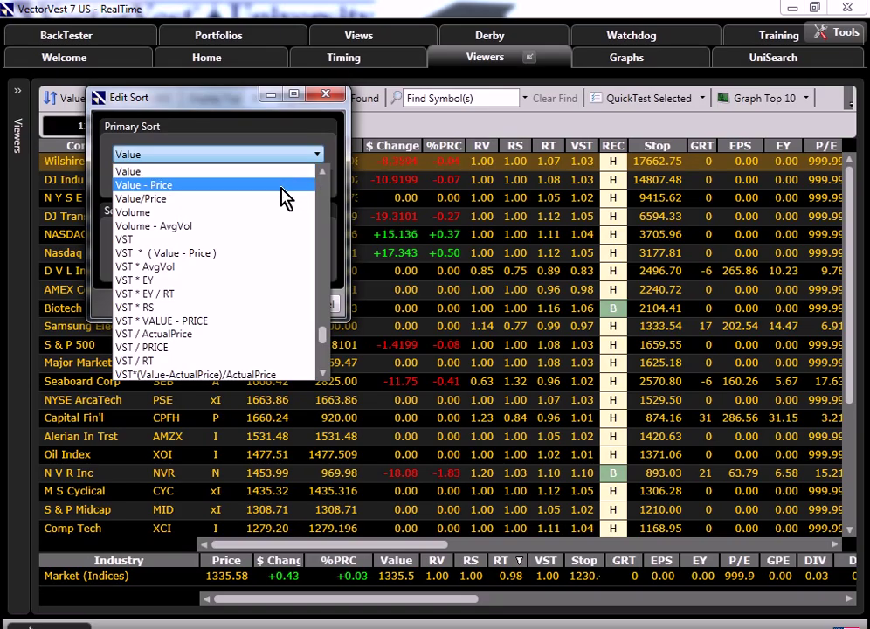
pyautogui.click(281, 186)
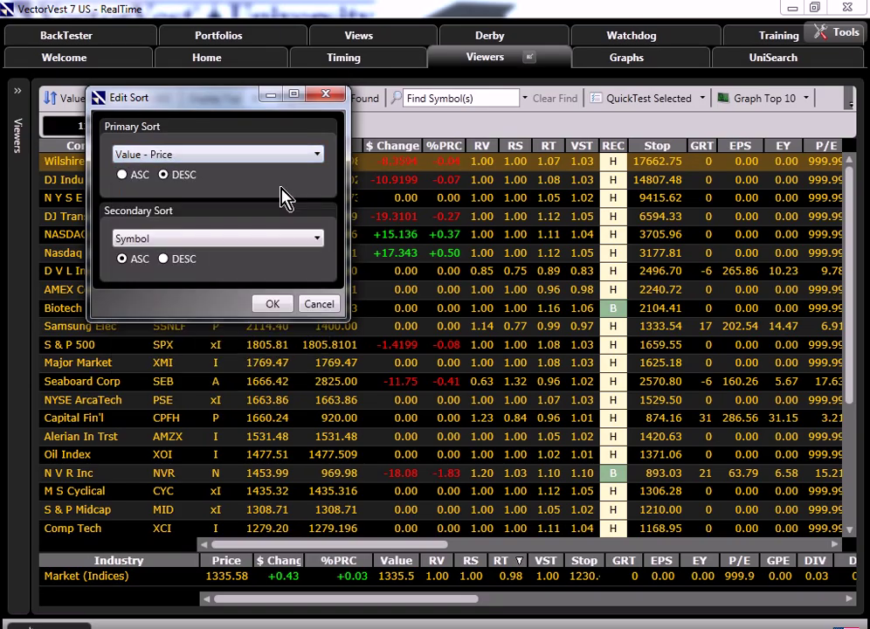
pyautogui.click(275, 304)
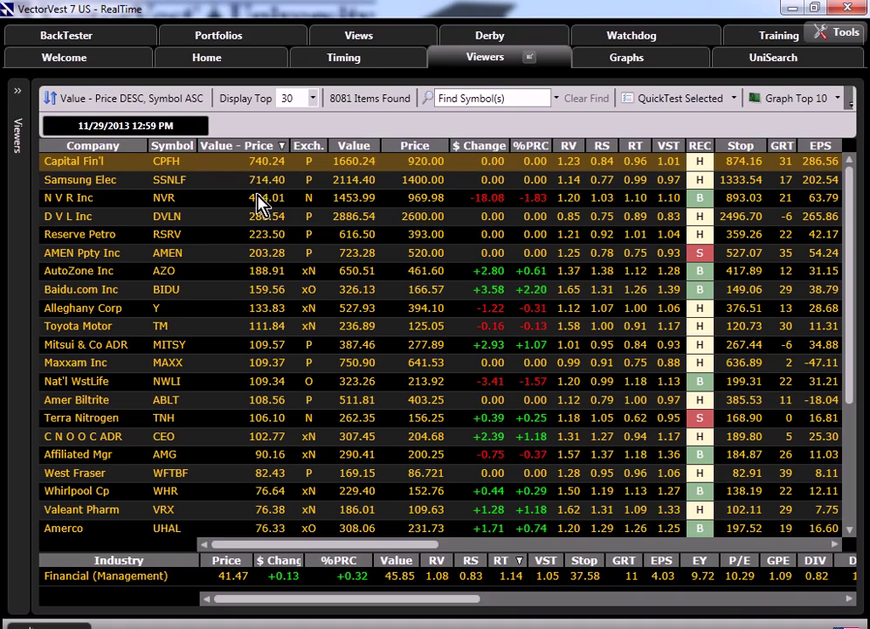
# - Change the primary sort to Value/Price descending, putting Heritage Global on top at 63.00
pyautogui.click(161, 99)
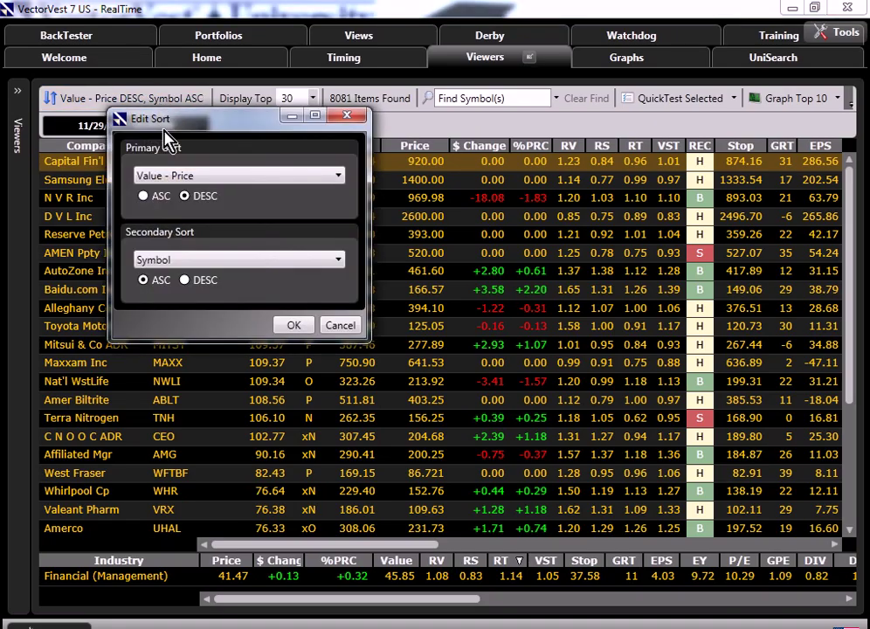
pyautogui.click(337, 179)
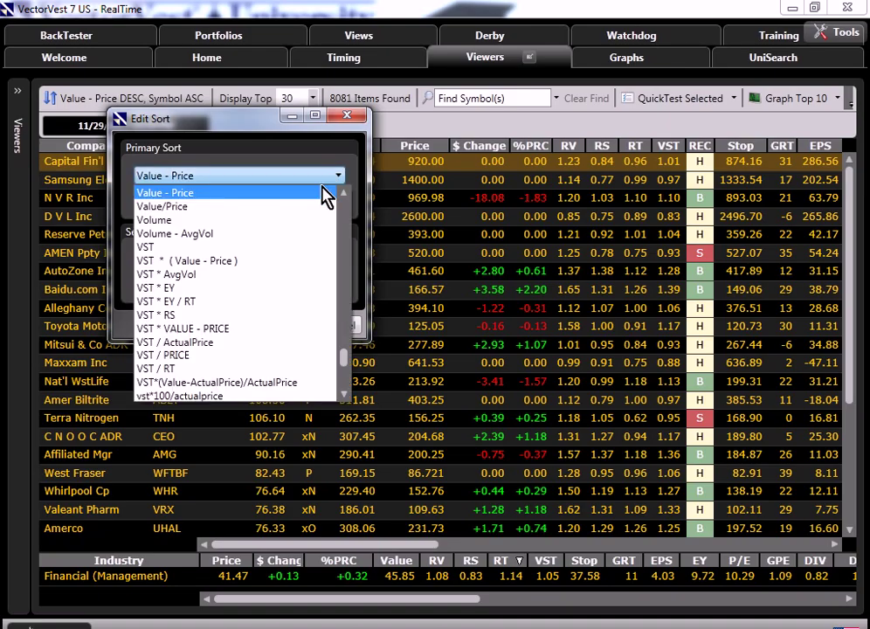
pyautogui.click(225, 208)
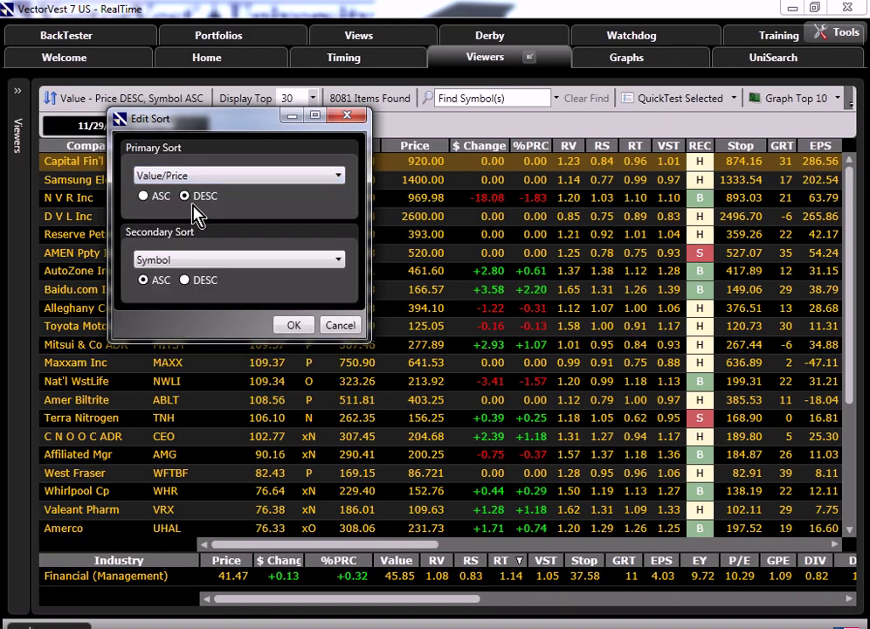
pyautogui.click(293, 325)
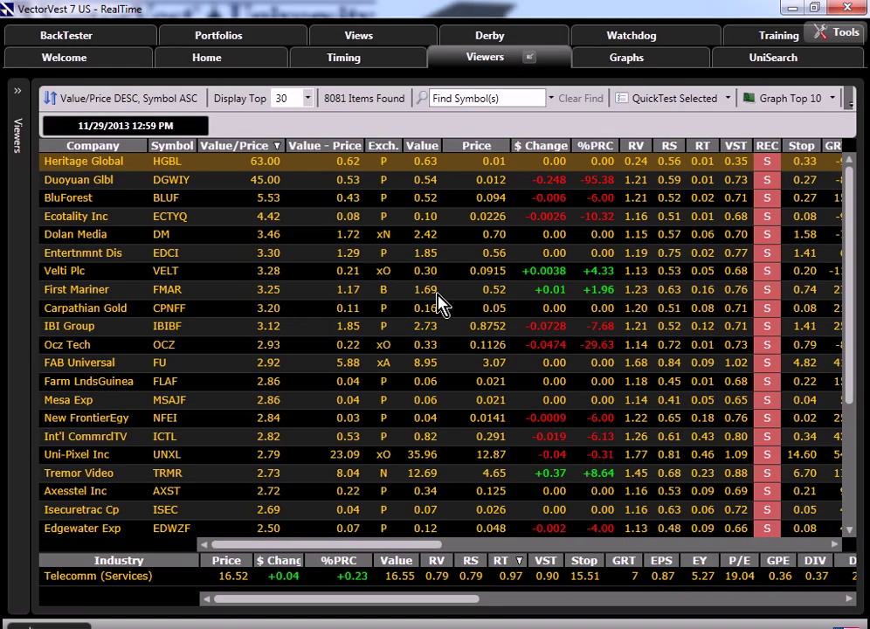
# - In UniSearch, select Top VST-Vector Stocks from the Searches - Prudent folder
pyautogui.click(758, 60)
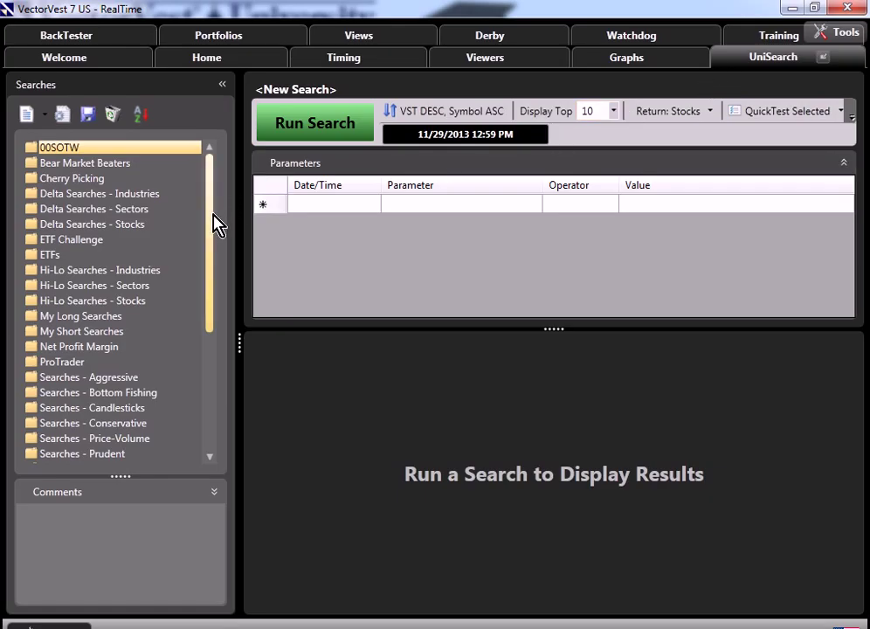
pyautogui.moveTo(213, 214); pyautogui.dragTo(211, 300)
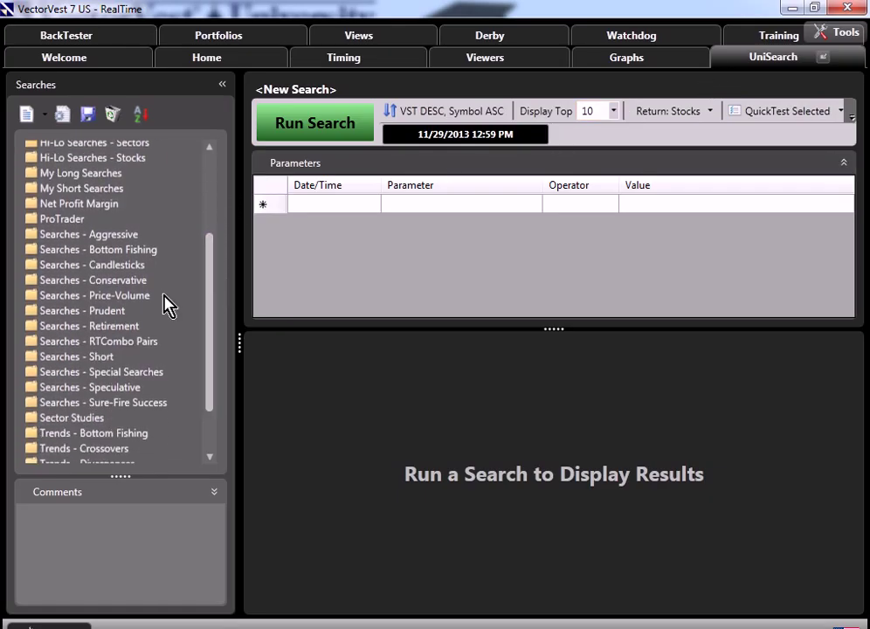
pyautogui.click(123, 311)
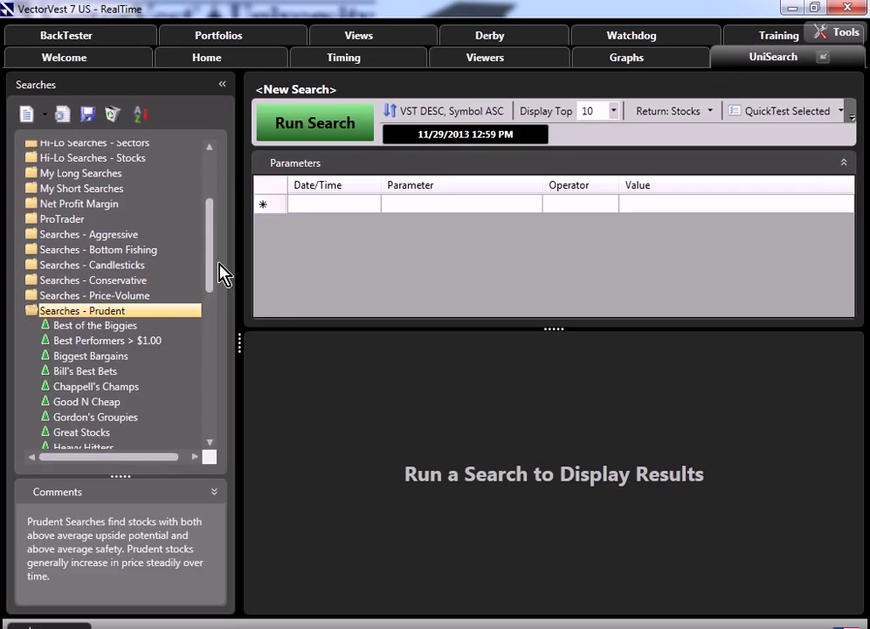
pyautogui.moveTo(210, 281); pyautogui.dragTo(210, 355)
pyautogui.click(119, 390)
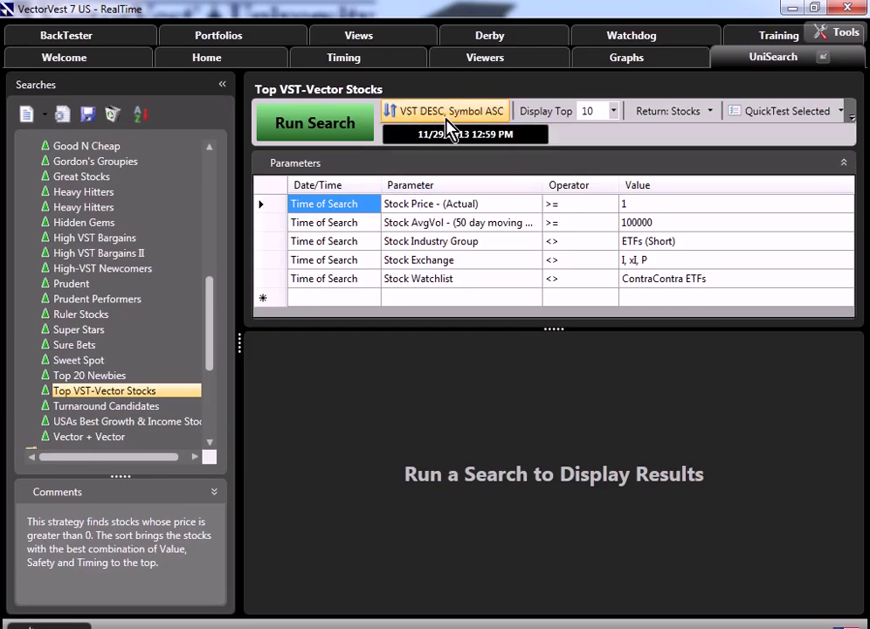
# - Collapse the Searches panel, run Top VST-Vector Stocks, and move Value beside Price
pyautogui.click(222, 85)
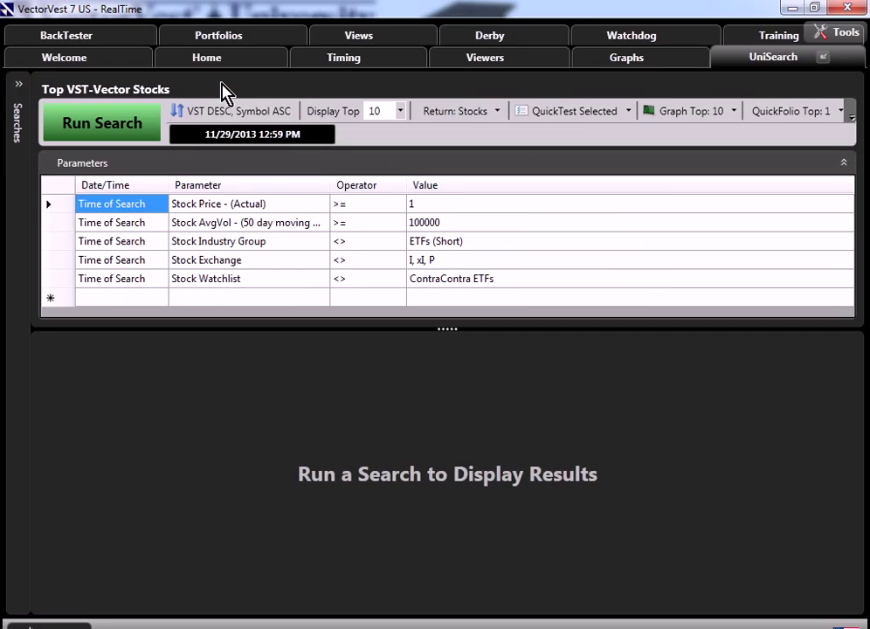
pyautogui.click(117, 125)
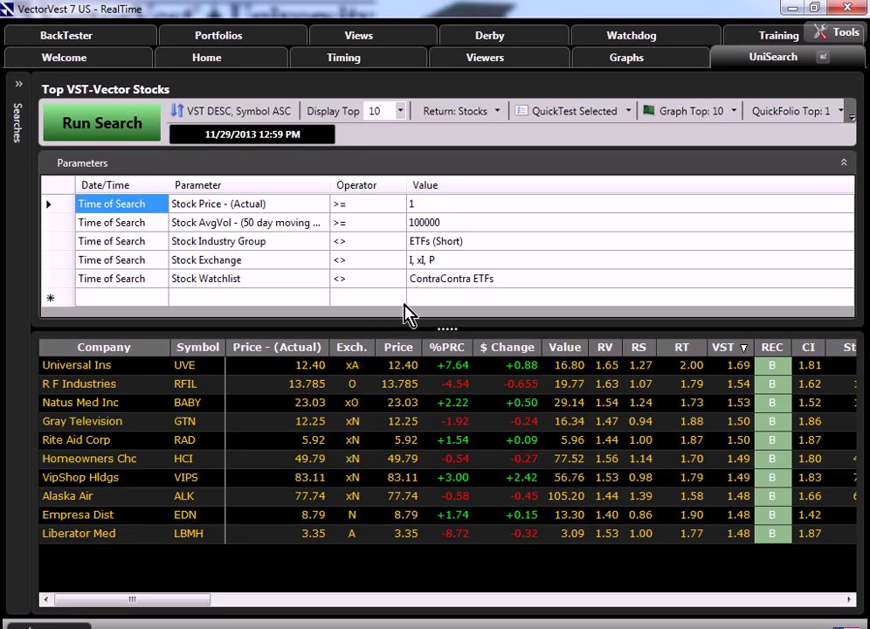
pyautogui.moveTo(545, 346); pyautogui.dragTo(394, 345)
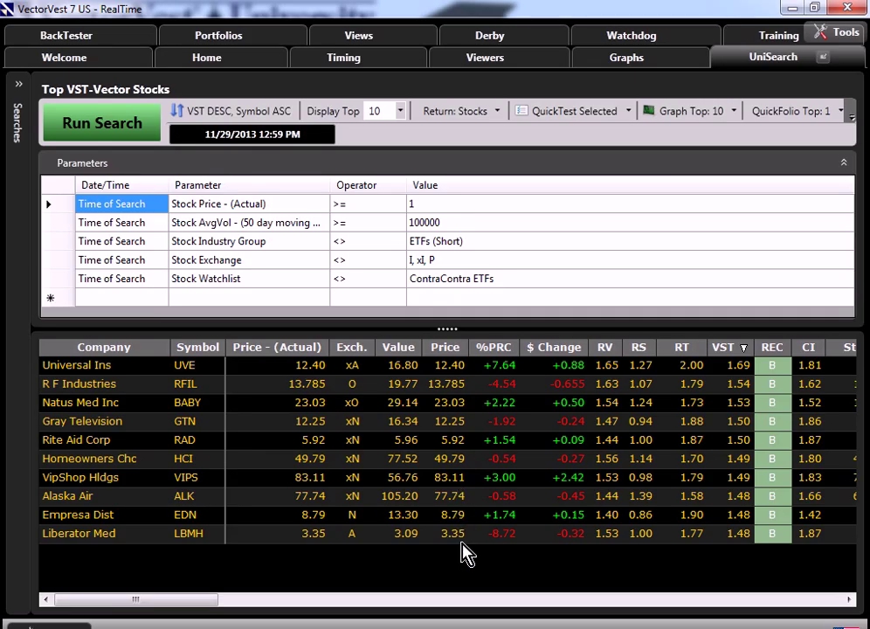
# - Set primary sort to Value/Price DESC and rerun the search, putting FAB Universal first at 2.92
pyautogui.click(244, 115)
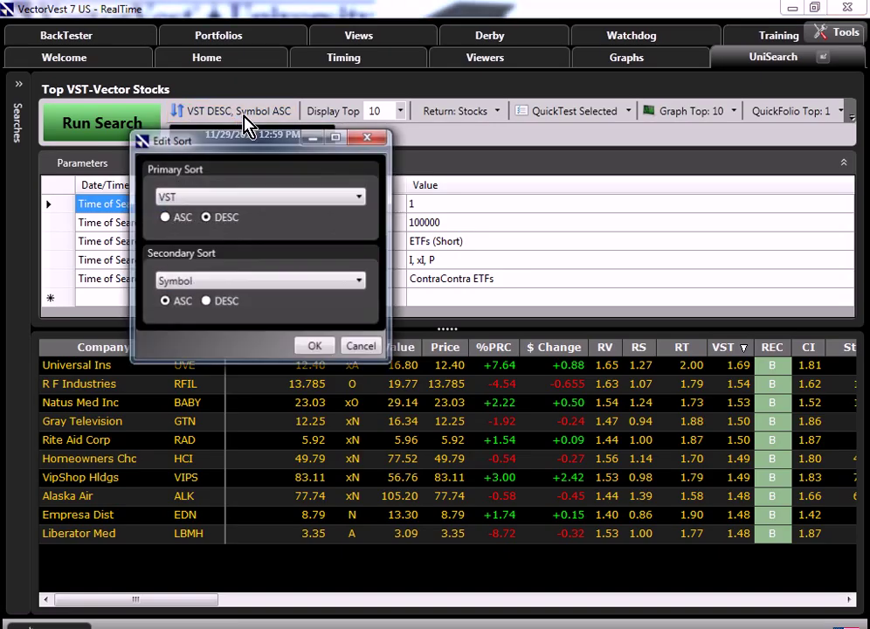
pyautogui.click(359, 196)
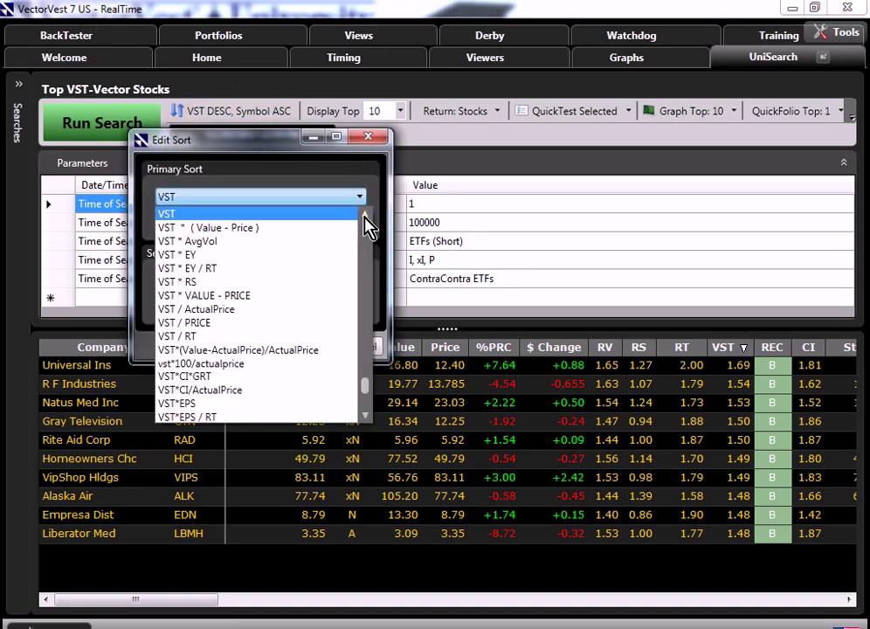
pyautogui.scroll(5, 368, 226)
pyautogui.click(201, 346)
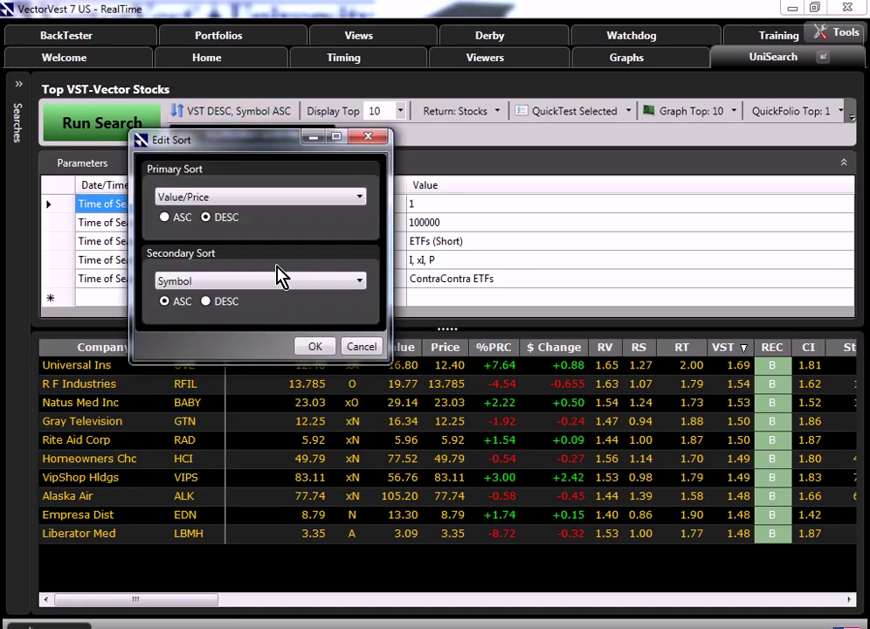
pyautogui.click(313, 346)
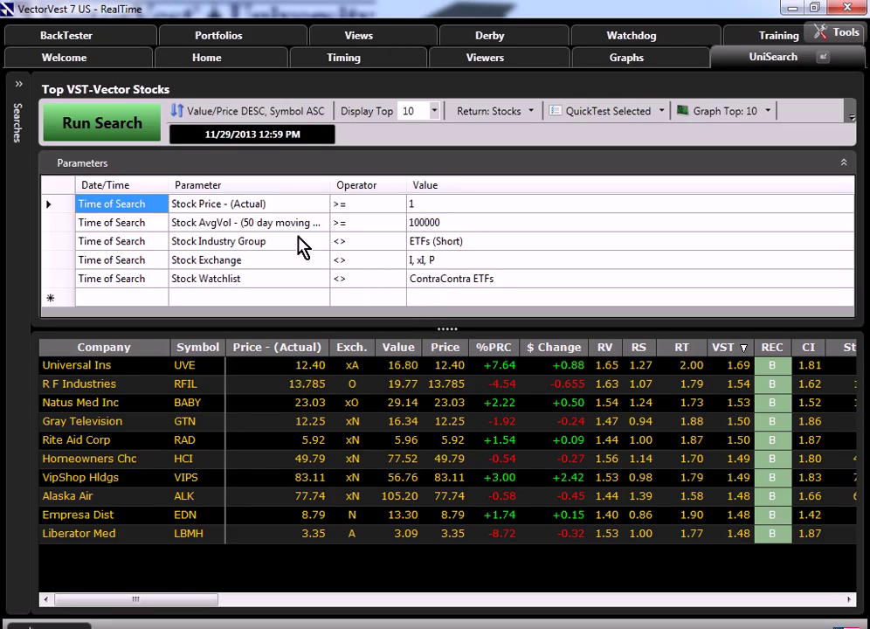
pyautogui.click(104, 128)
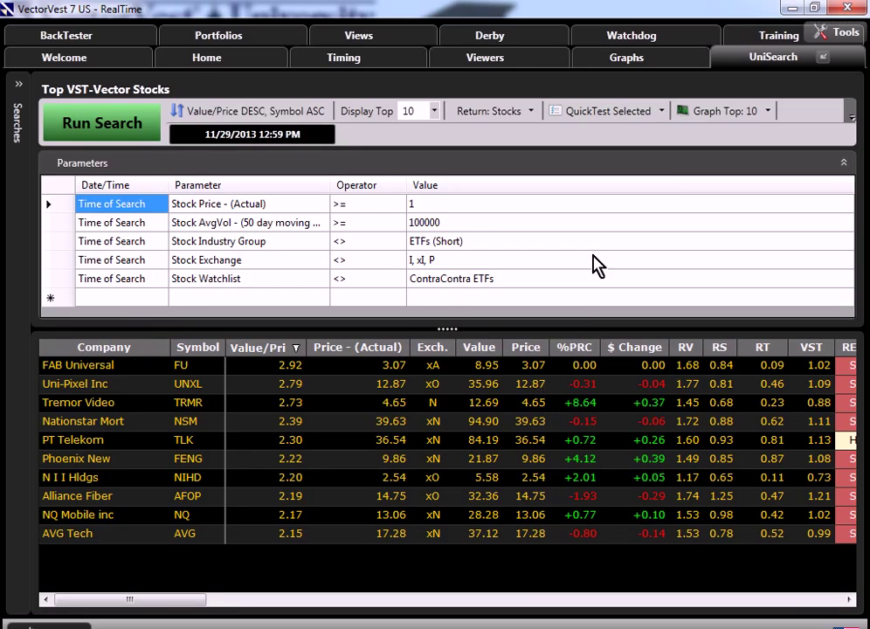
# - Graph the top ten results, view the UNXL, TRMR and N I I Hldgs charts, then close the Graph window
pyautogui.click(722, 124)
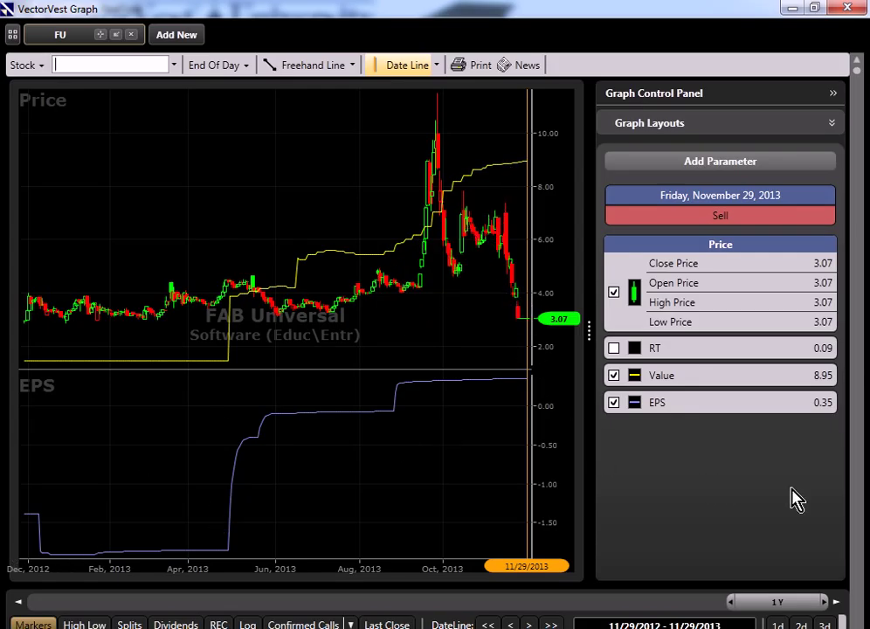
pyautogui.write('UNXL')
pyautogui.press('Return')
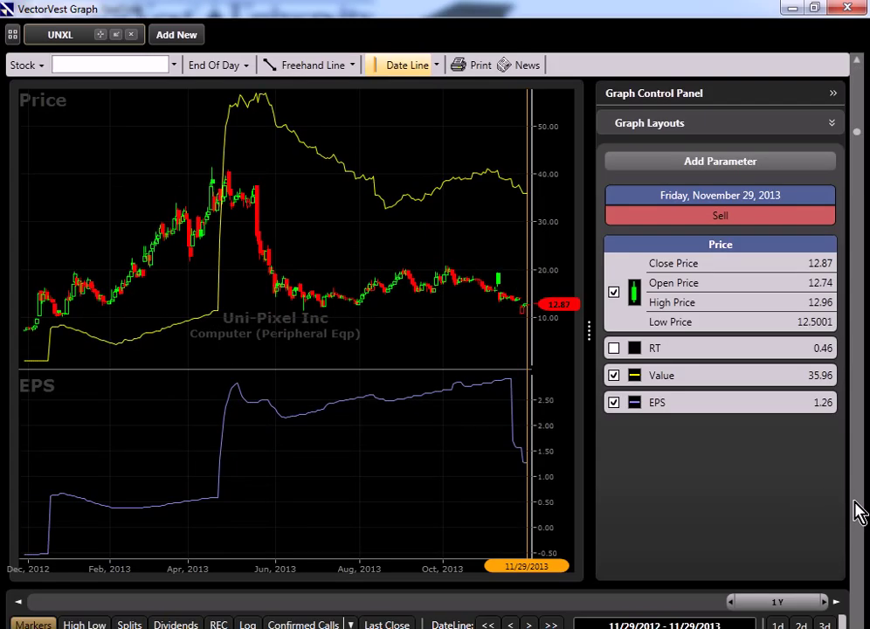
pyautogui.write('TRMR')
pyautogui.press('Return')
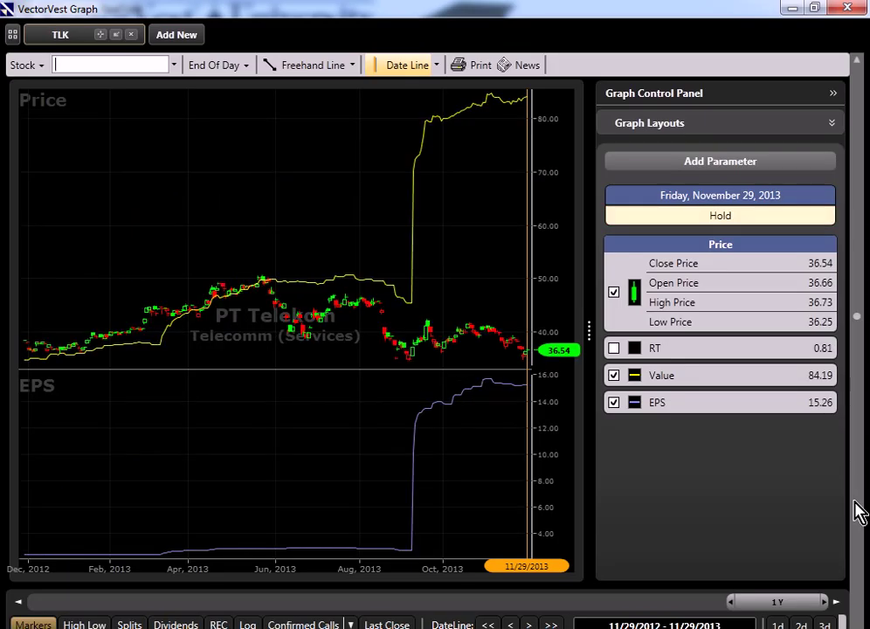
pyautogui.click(858, 563)
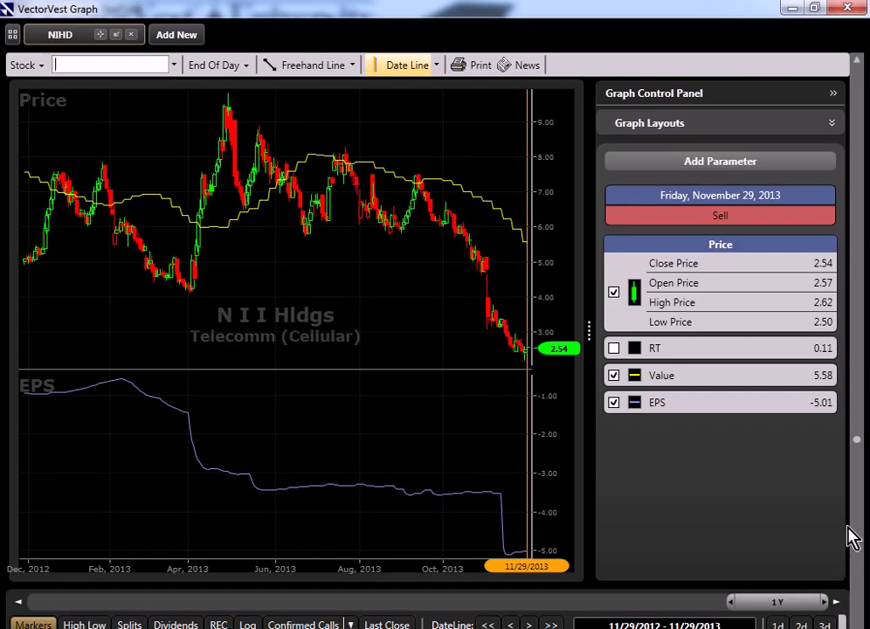
pyautogui.click(849, 9)
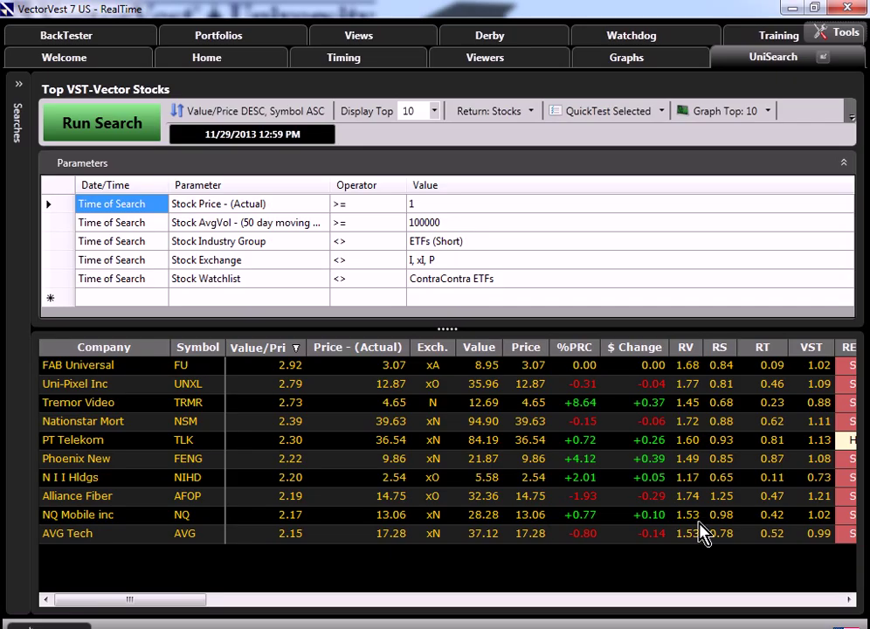
# - Sort the results by VST descending as primary, keeping Symbol ascending as secondary
pyautogui.click(278, 117)
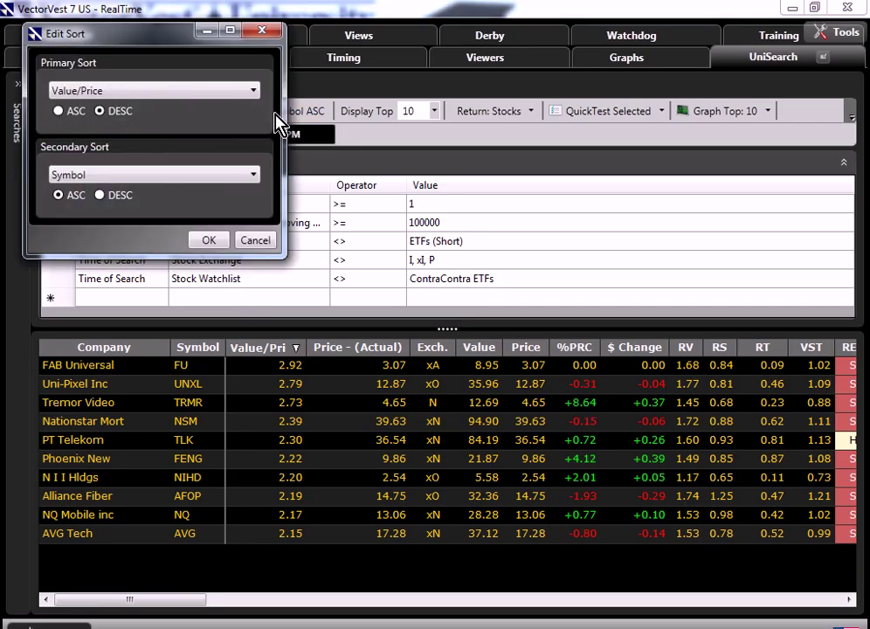
pyautogui.click(253, 92)
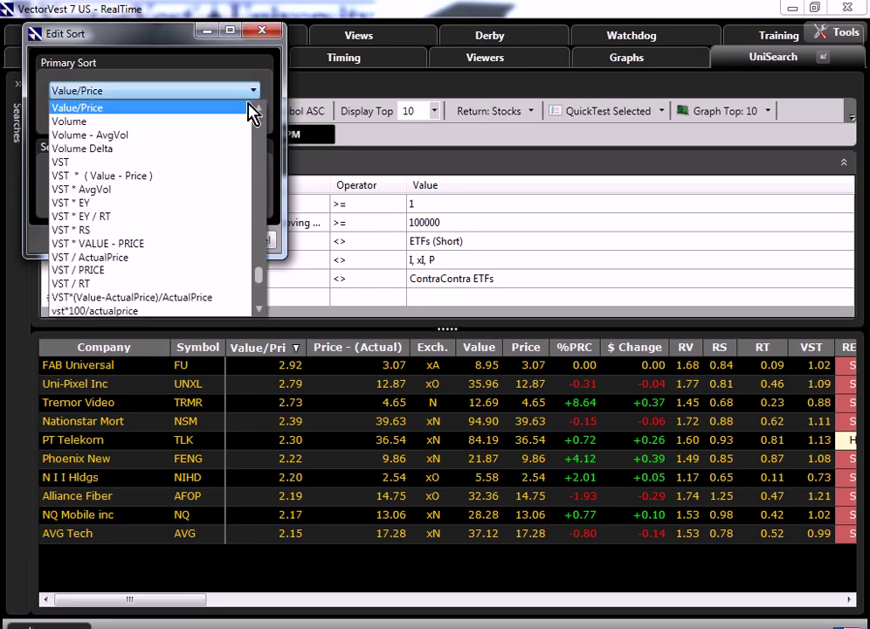
pyautogui.click(135, 169)
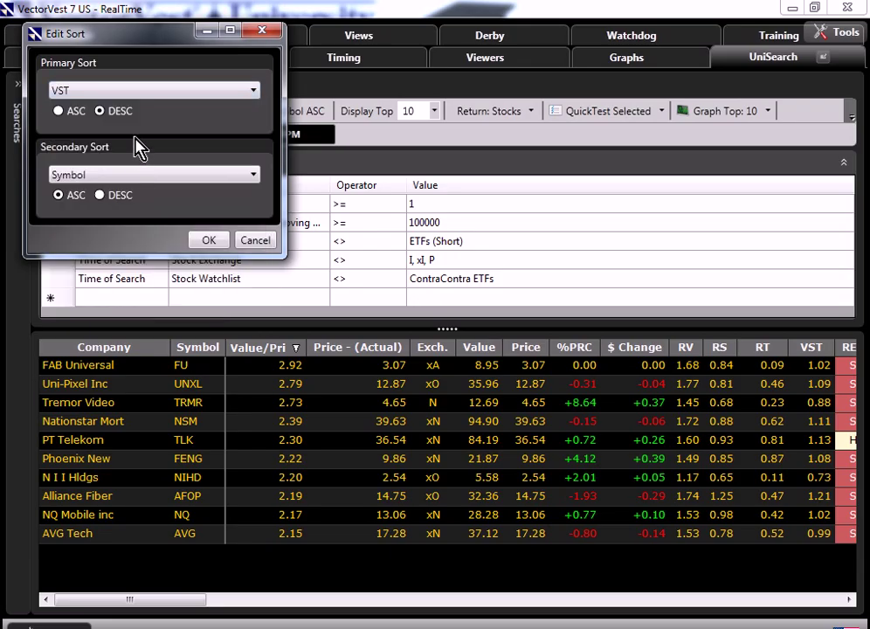
pyautogui.click(206, 240)
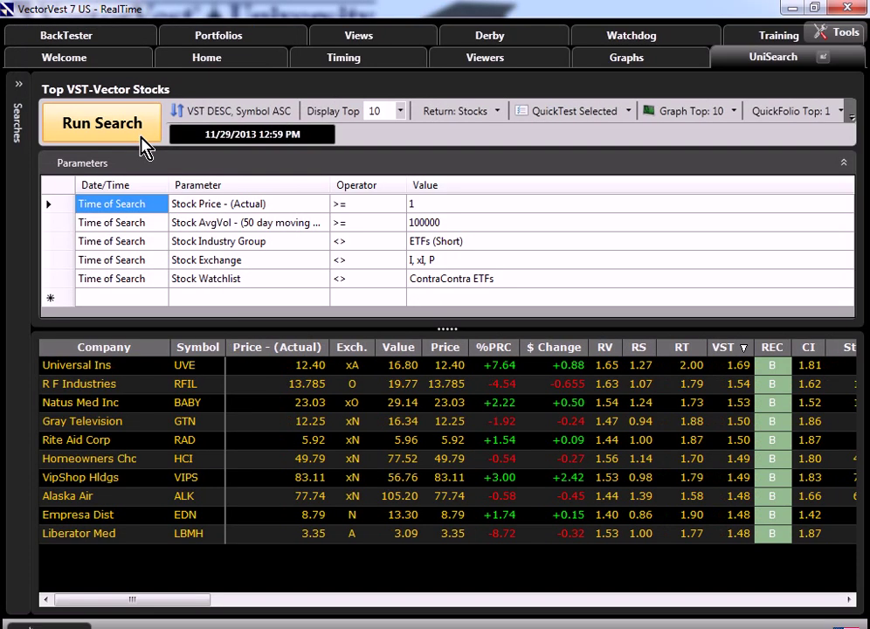
# - Add Stocks > VectorVest Fields > Value/Price as a new search parameter
pyautogui.click(229, 299)
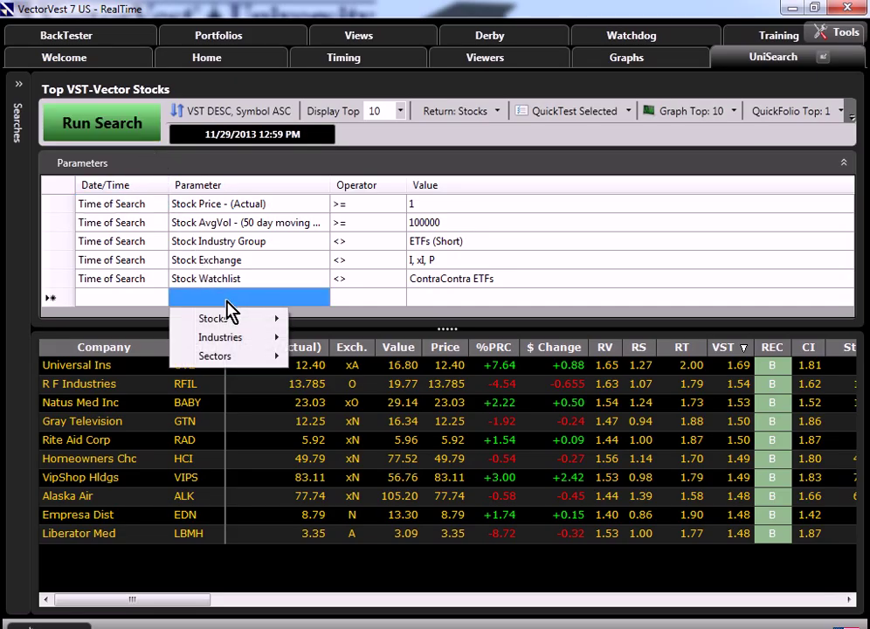
pyautogui.moveTo(224, 319)
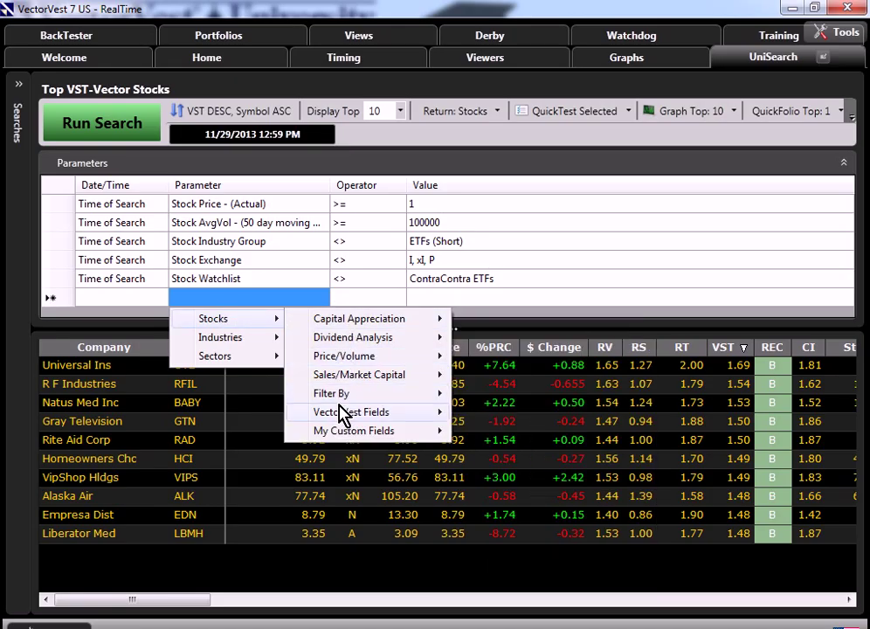
pyautogui.moveTo(342, 417)
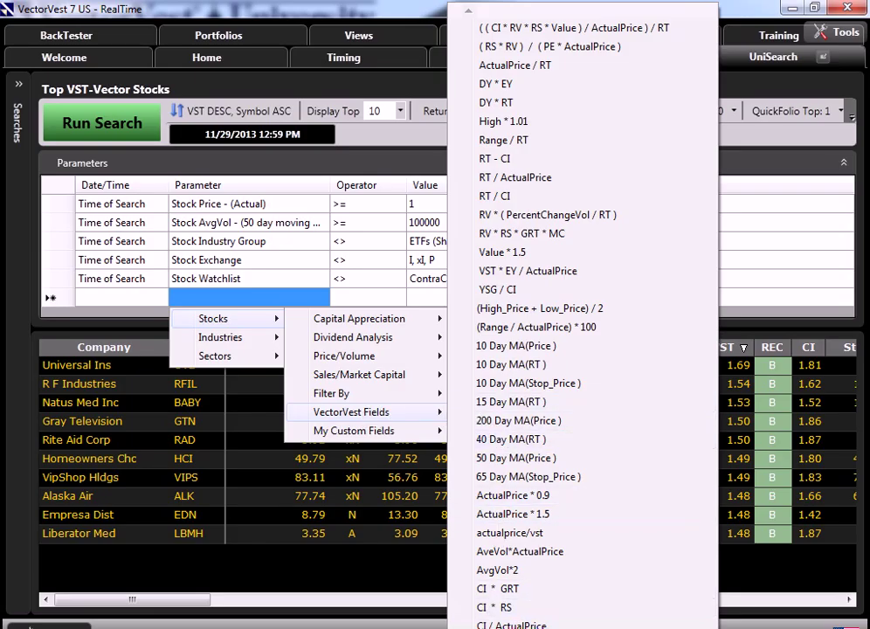
pyautogui.scroll(-15, 582, 323)
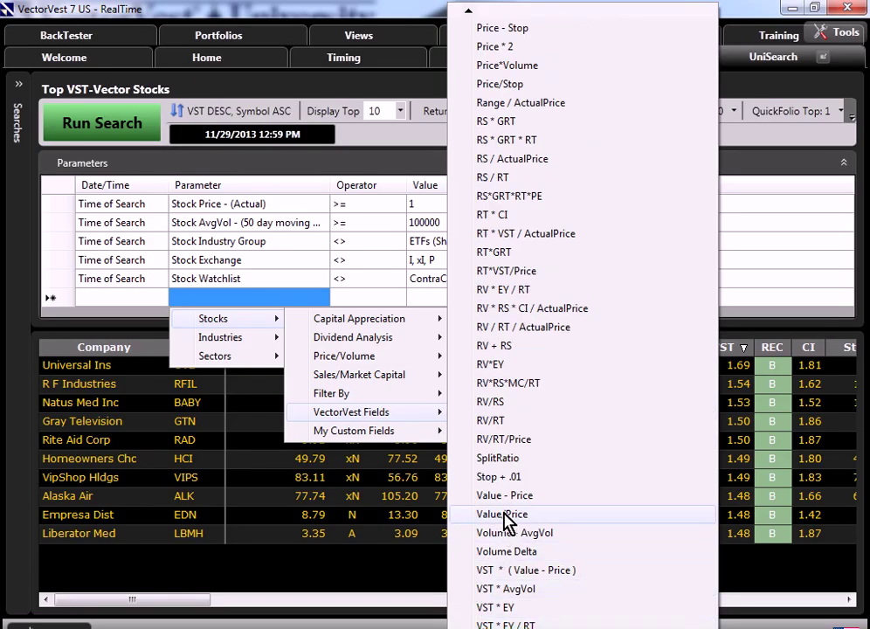
pyautogui.click(505, 517)
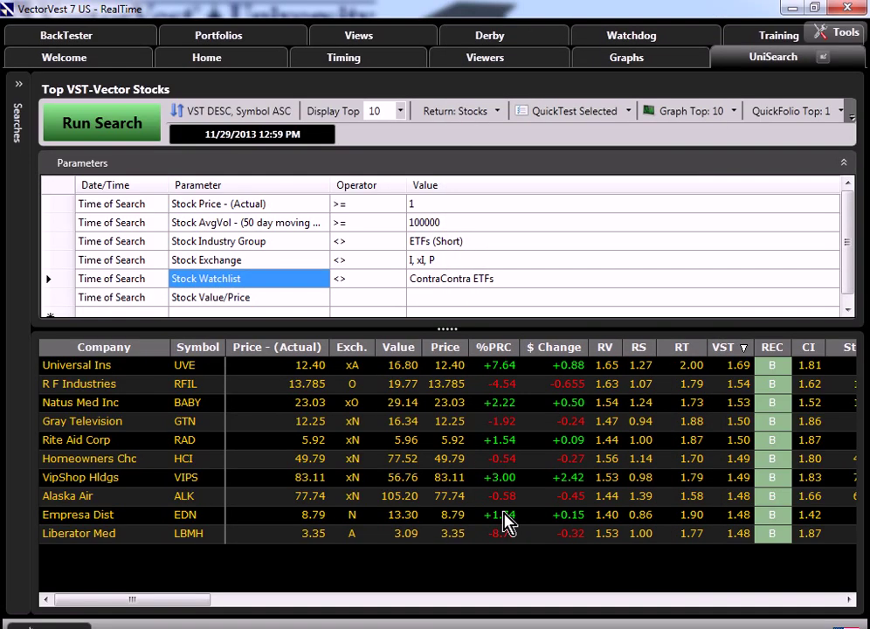
# - Set the Value/Price criterion to greater than a custom value of 1
pyautogui.click(365, 299)
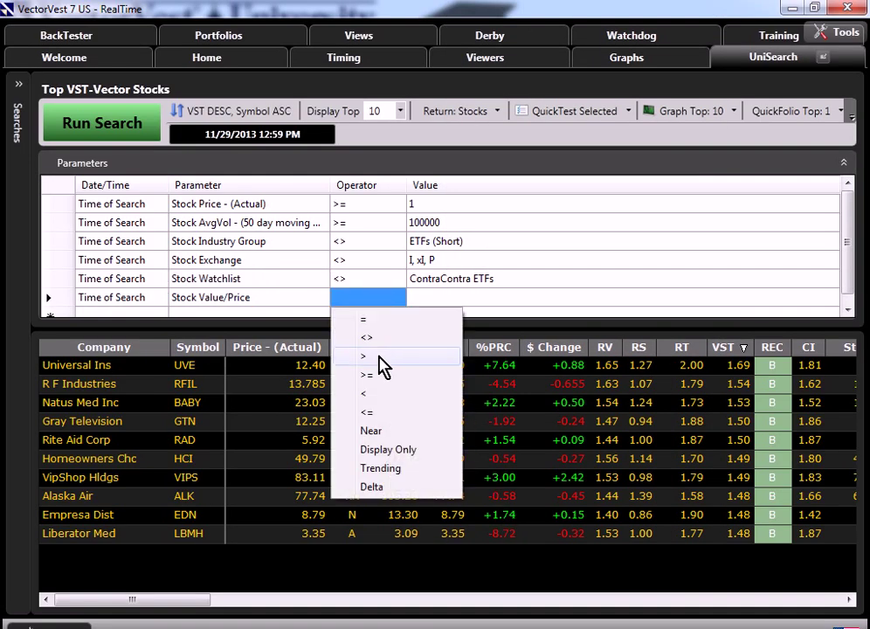
pyautogui.click(379, 358)
pyautogui.click(415, 301)
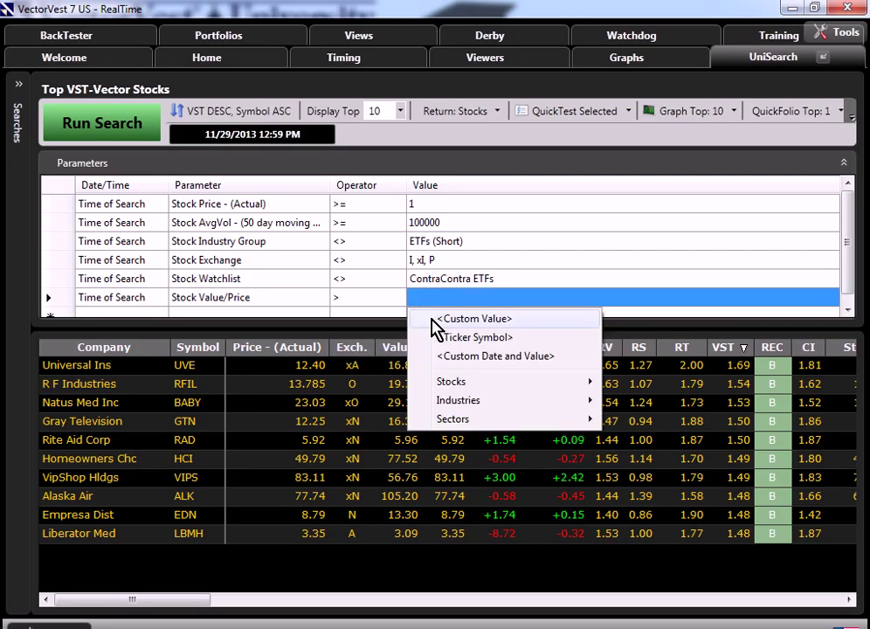
pyautogui.click(434, 320)
pyautogui.write('1')
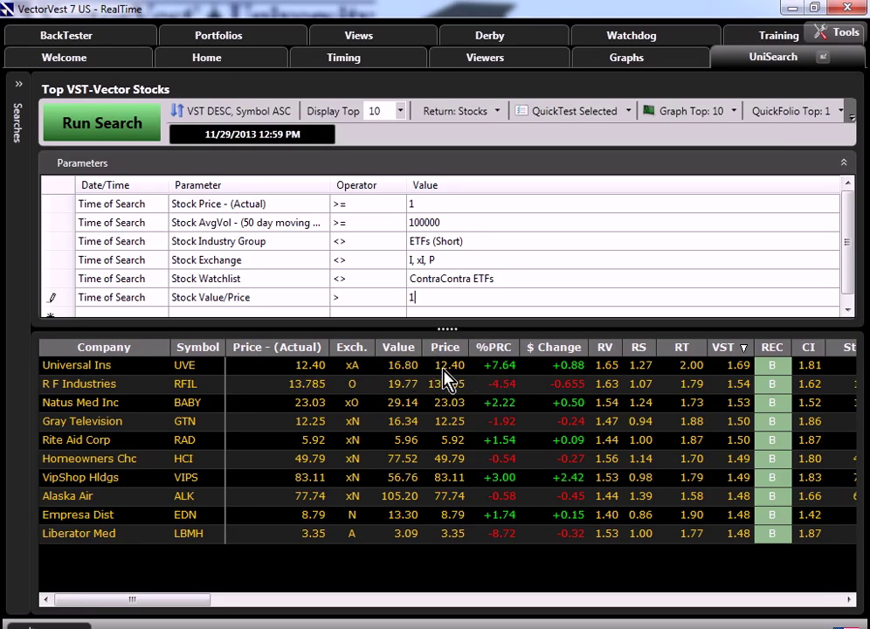
# - Run the search and open maximized charts for the top 10 results
pyautogui.click(116, 131)
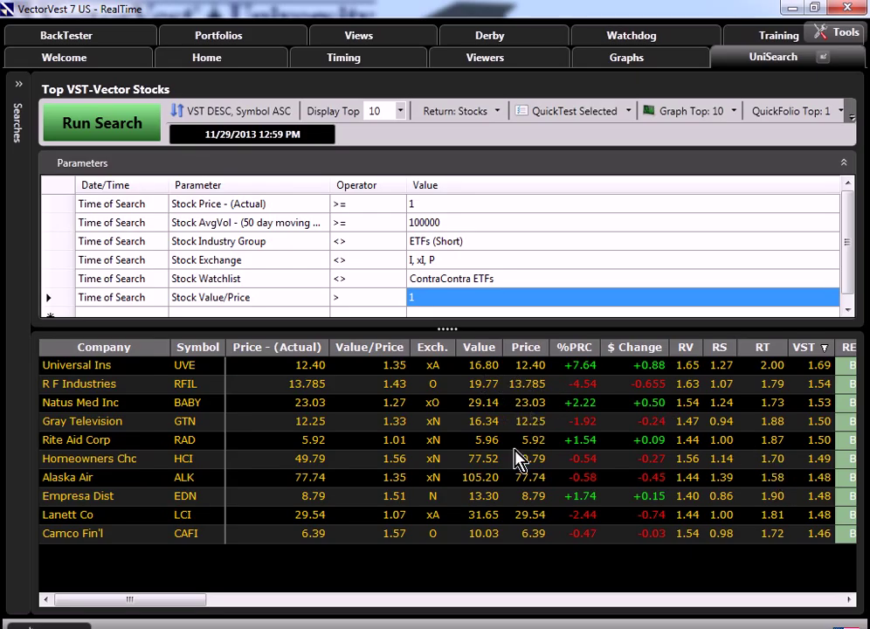
pyautogui.click(666, 111)
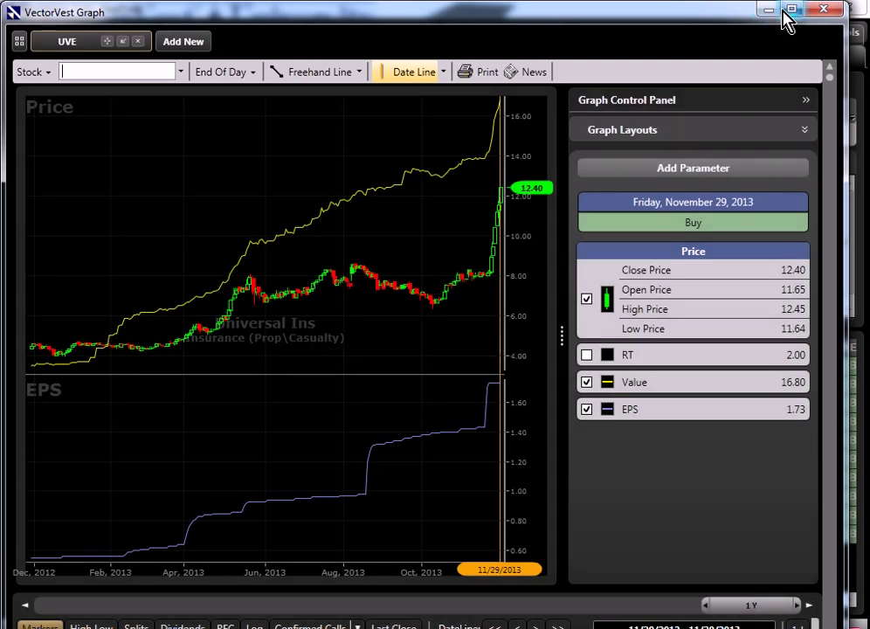
pyautogui.click(791, 10)
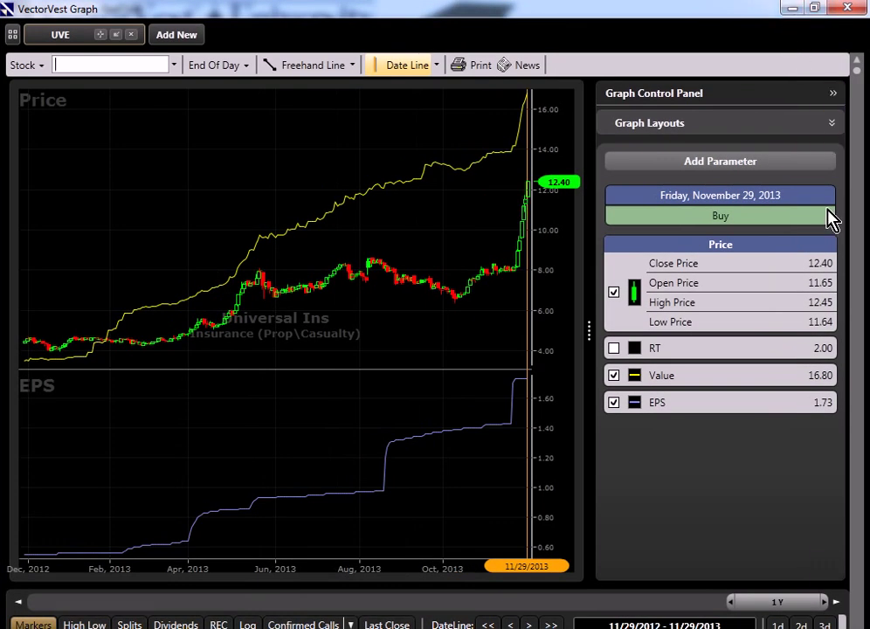
# - Step through charts for R F Industries, Natus Med, Gray Television and Rite Aid, then close
pyautogui.click(856, 575)
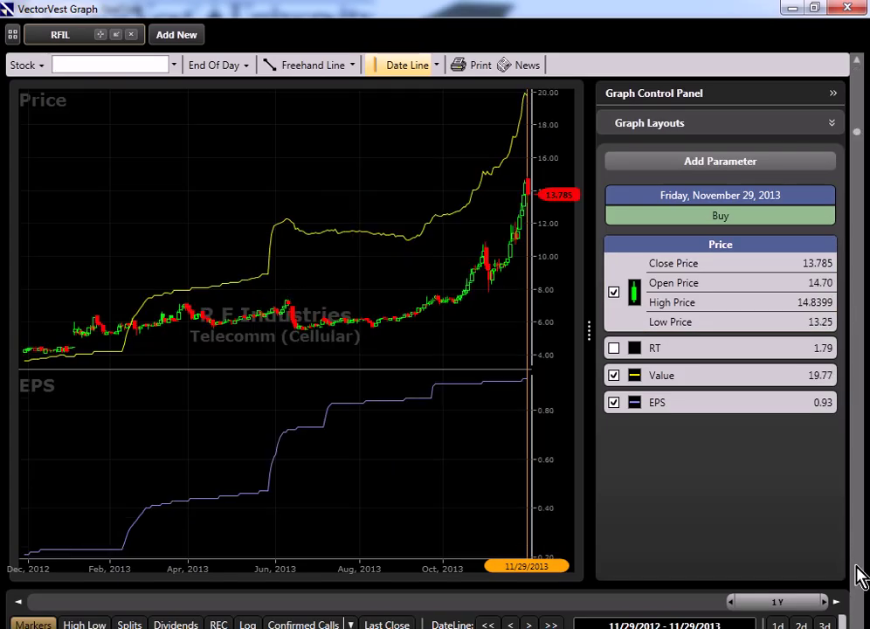
pyautogui.click(856, 575)
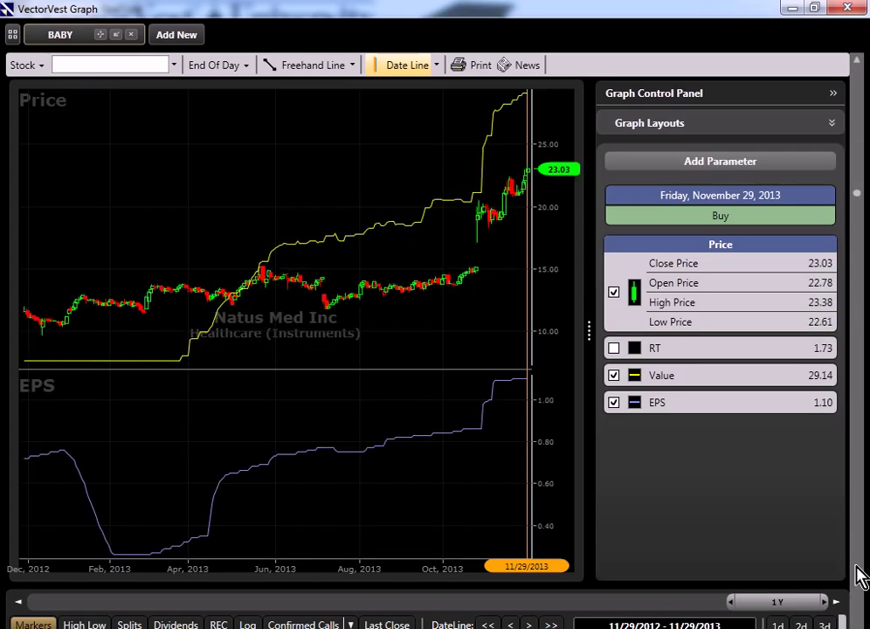
pyautogui.click(856, 574)
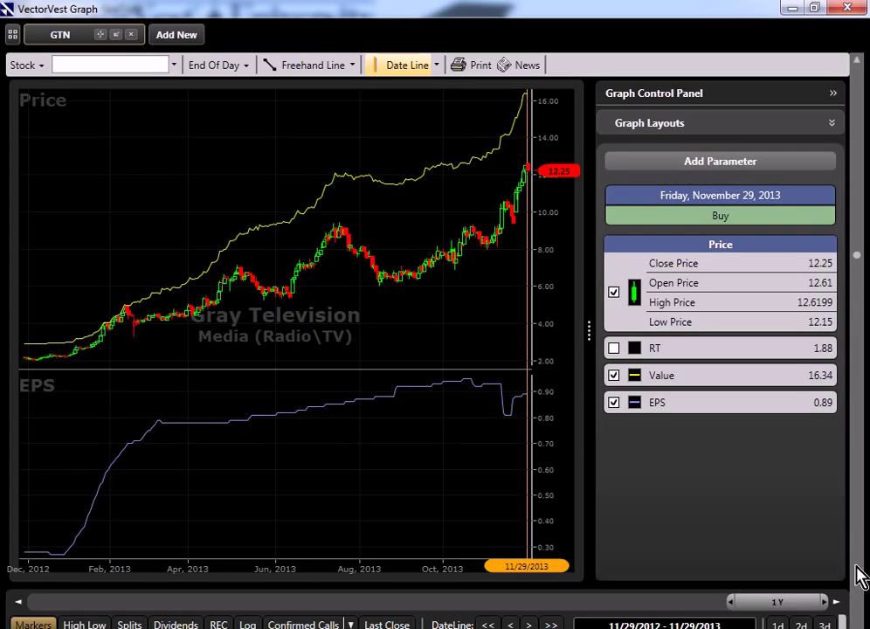
pyautogui.click(856, 575)
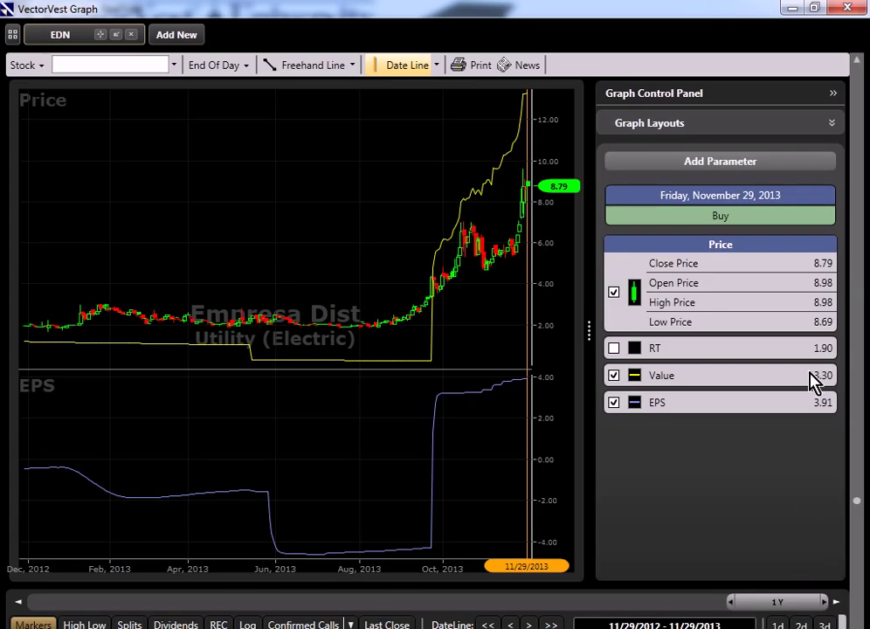
pyautogui.click(859, 16)
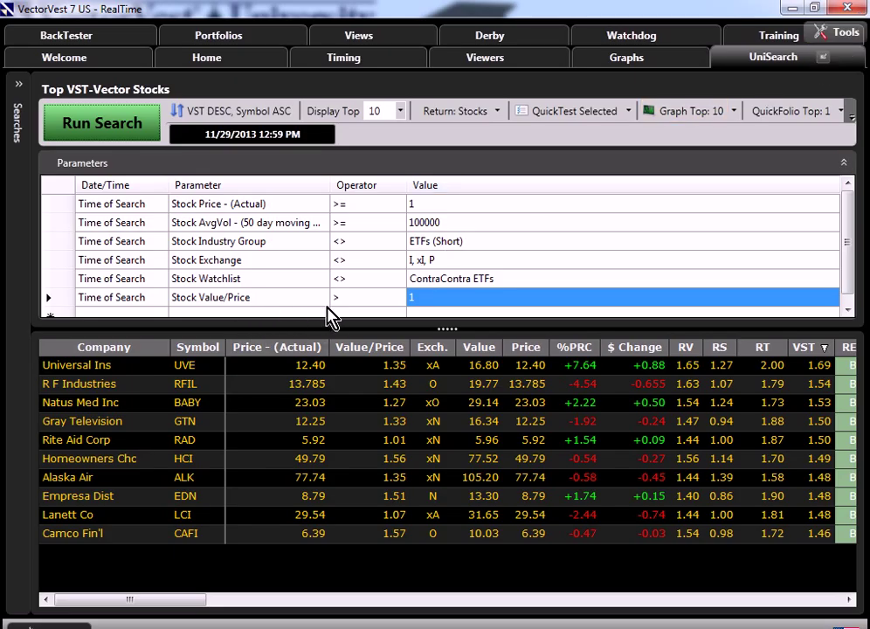
# - Raise the Value/Price threshold to 2, rerun the search and chart the top results
pyautogui.click(424, 310)
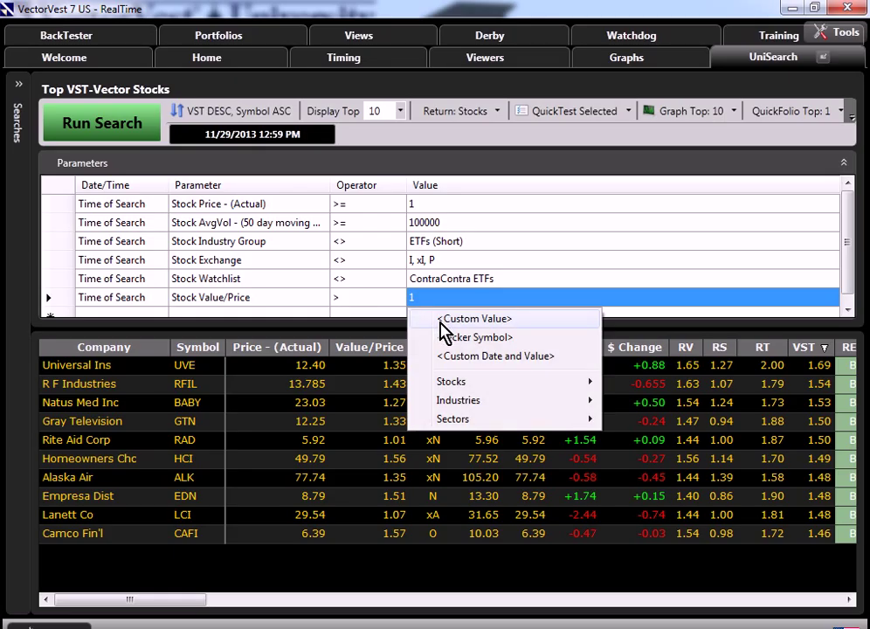
pyautogui.click(441, 321)
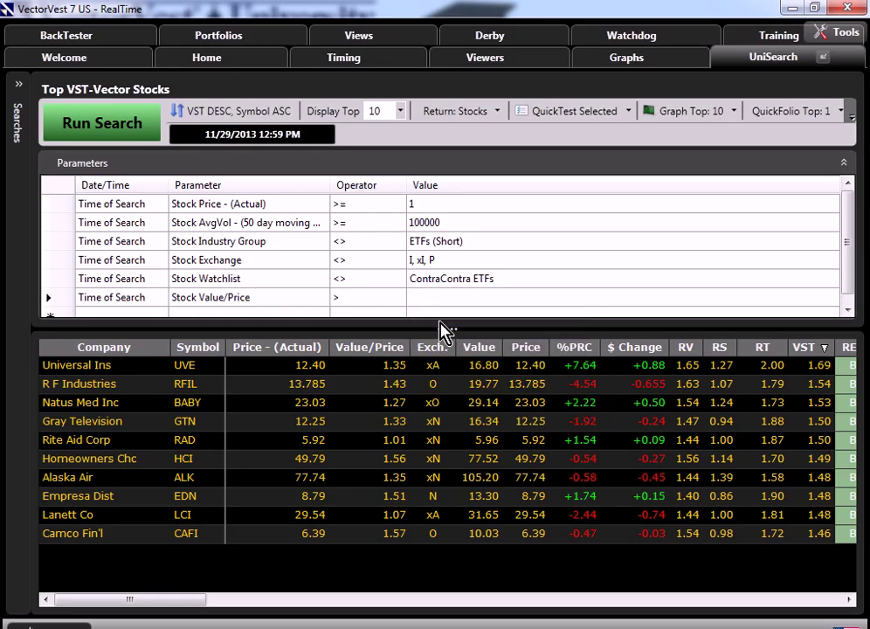
pyautogui.write('2')
pyautogui.click(102, 125)
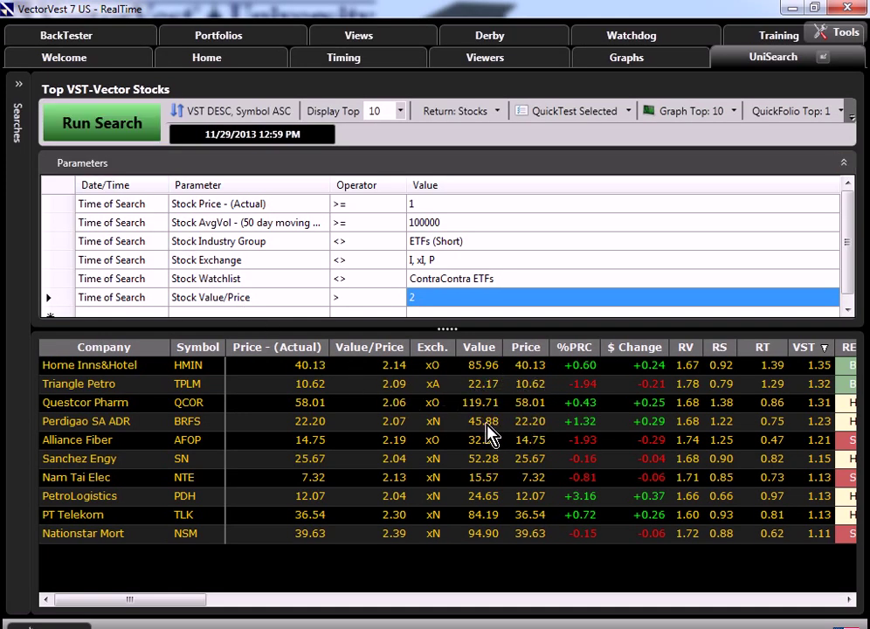
pyautogui.click(693, 116)
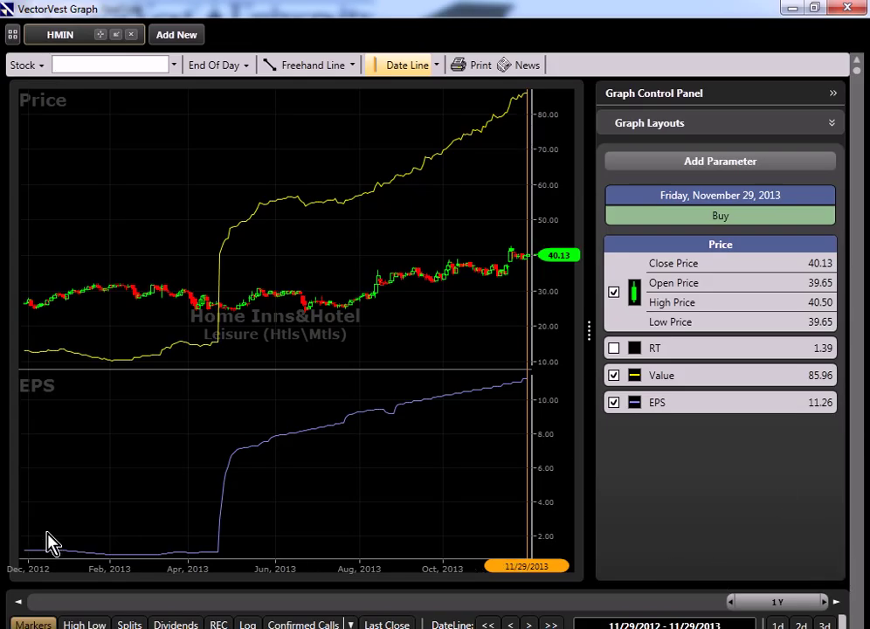
# - Page through charts from Triangle Petro to PetroLogistics, then close the graph window
pyautogui.click(859, 598)
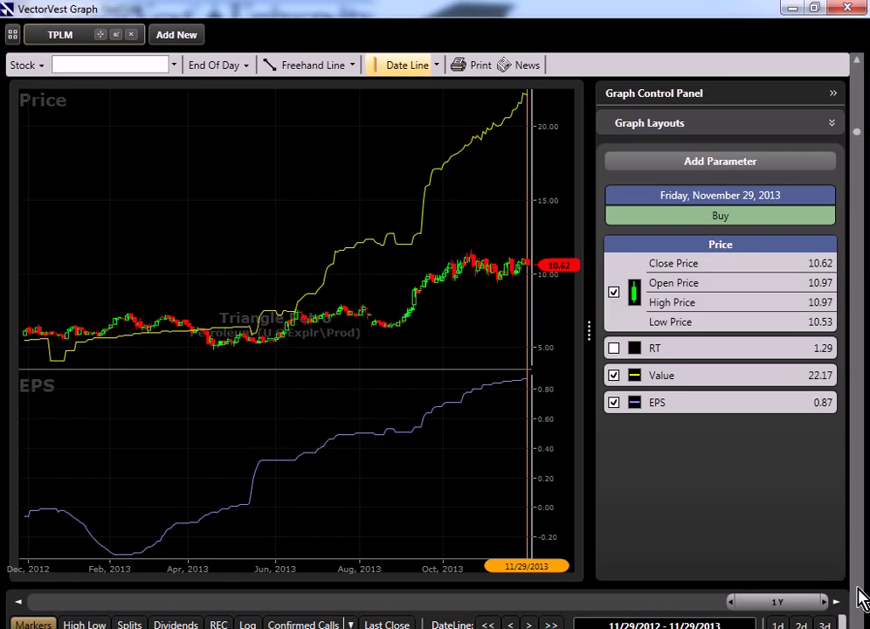
pyautogui.click(859, 598)
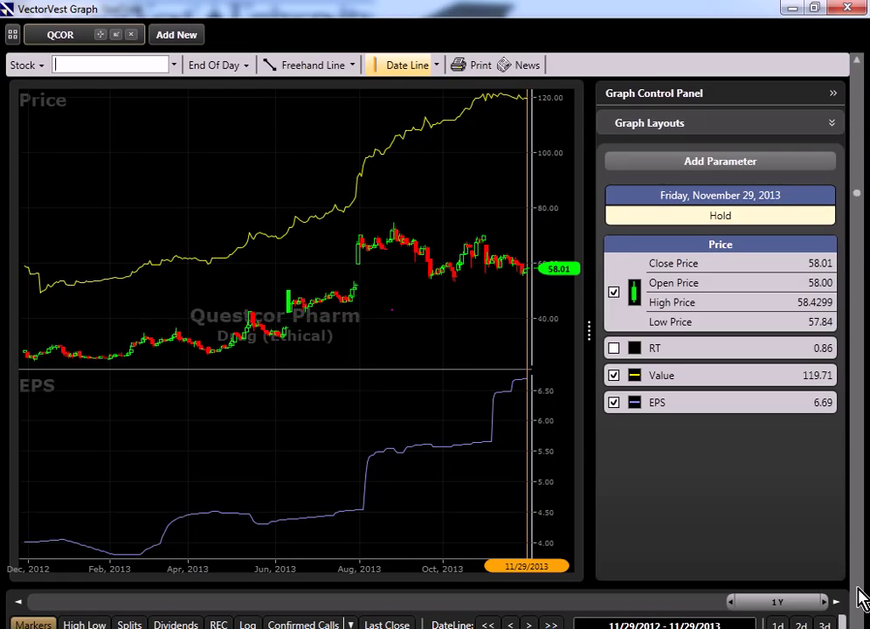
pyautogui.click(859, 598)
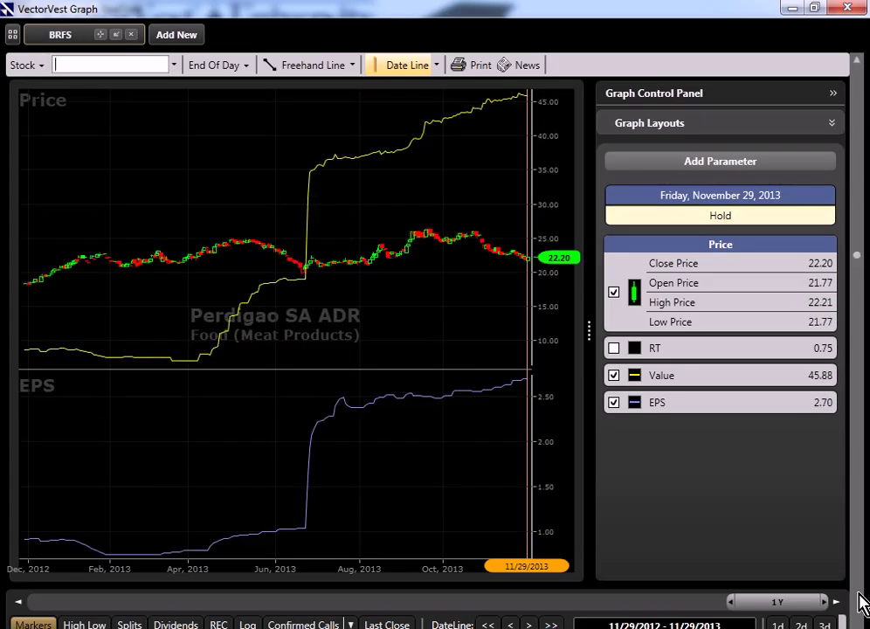
pyautogui.click(859, 598)
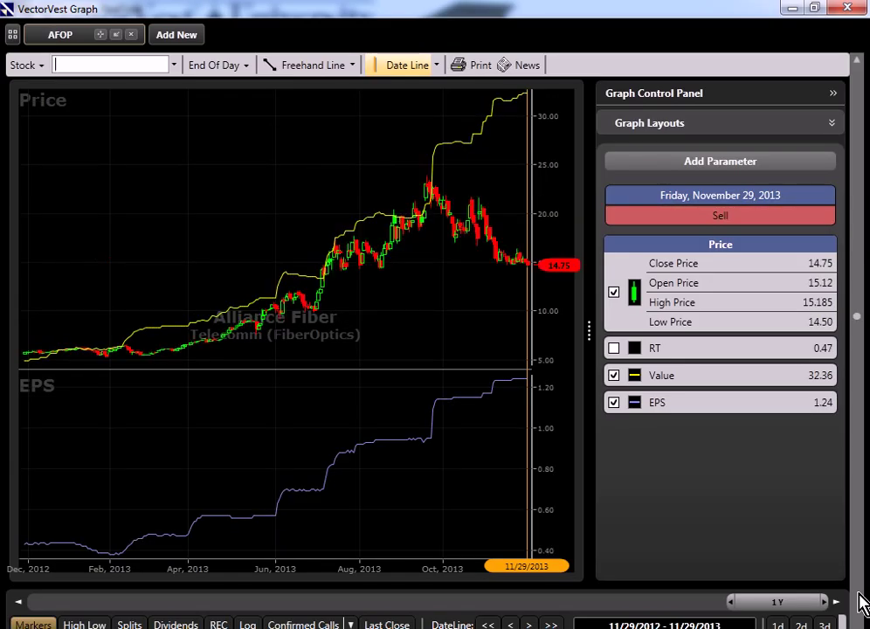
pyautogui.click(858, 598)
pyautogui.click(858, 598)
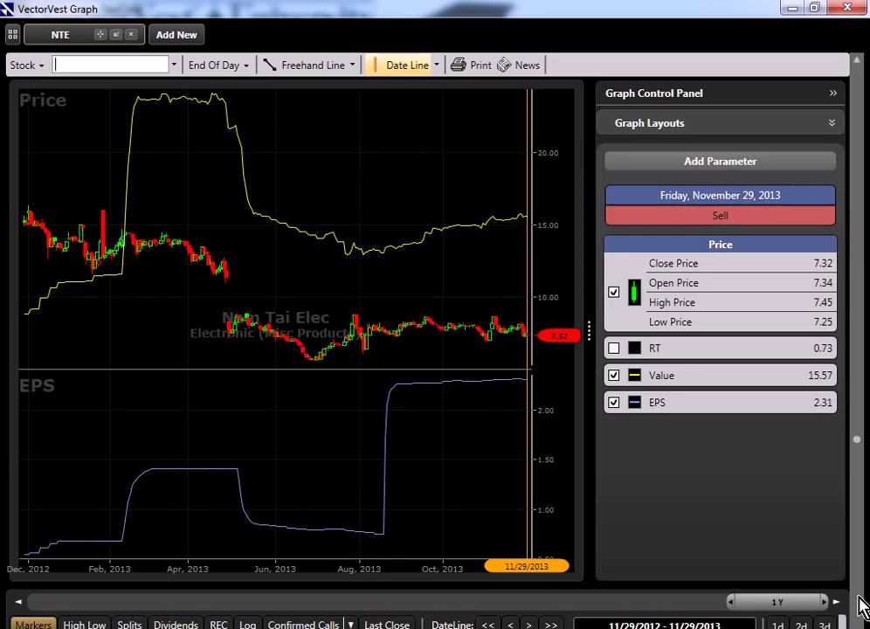
pyautogui.click(859, 599)
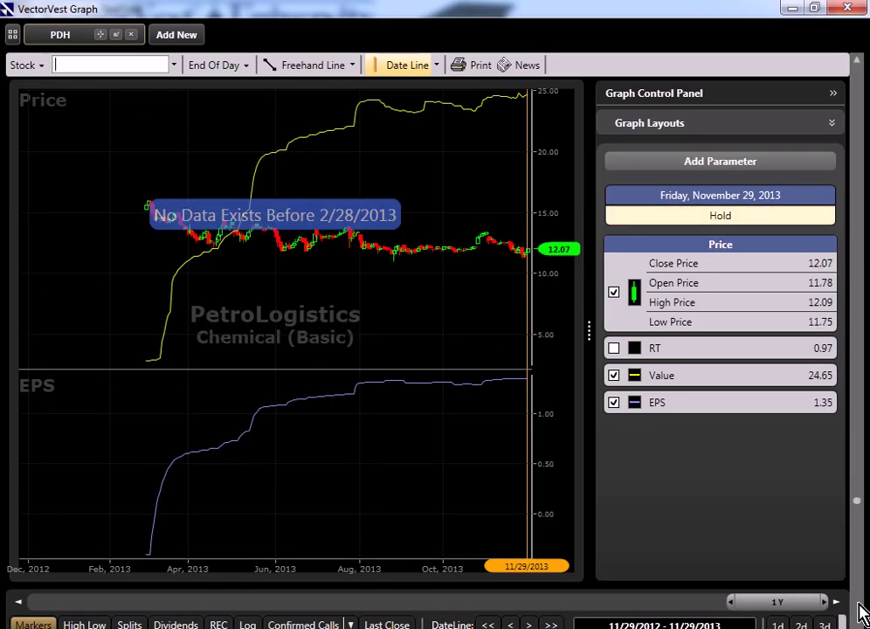
pyautogui.click(847, 7)
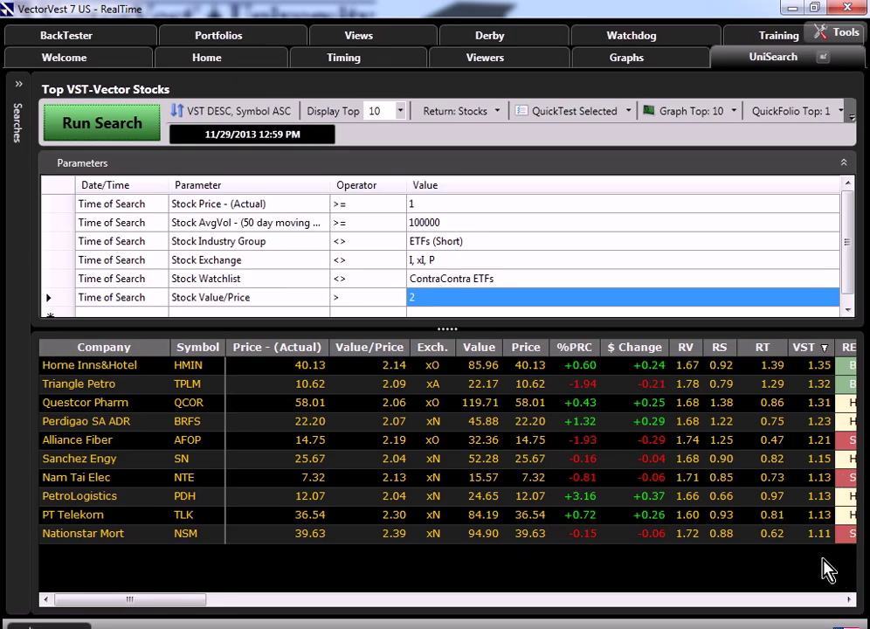
# - Lower the Value/Price threshold to a custom 1.05 and rerun the search
pyautogui.click(437, 302)
pyautogui.click(444, 316)
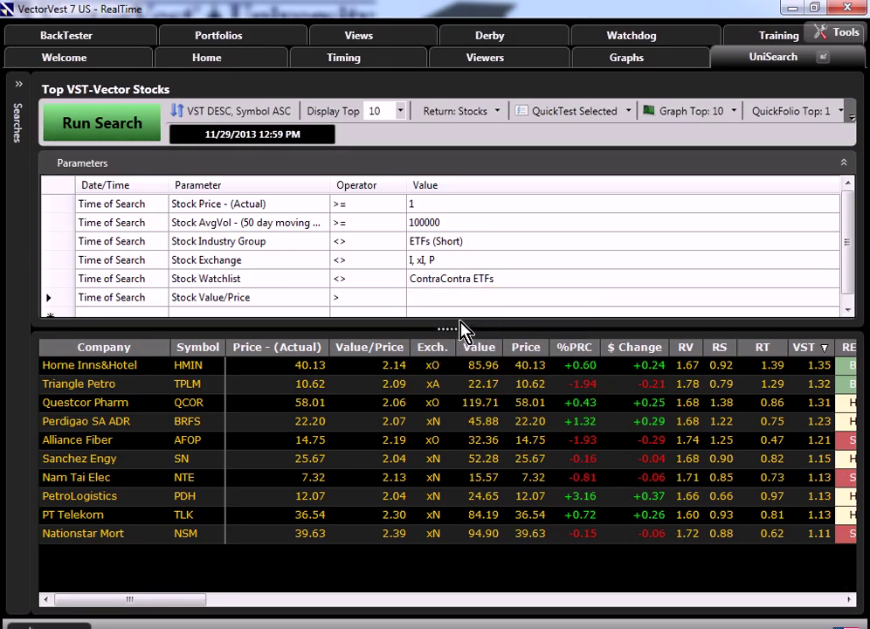
pyautogui.write('1.05')
pyautogui.click(103, 131)
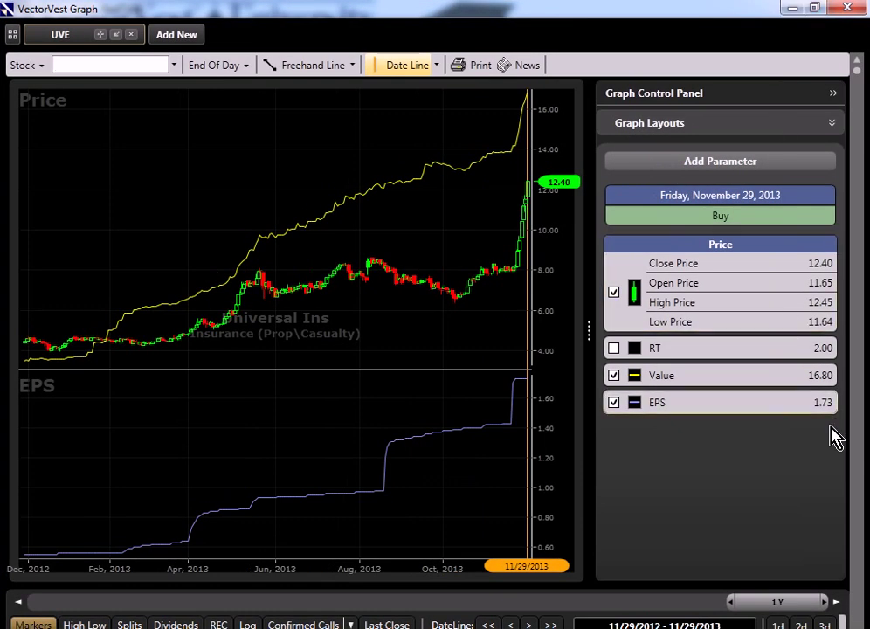
# - Step through charts from R F Industries to Nexstar Brdcstg, then close the graph with Escape
pyautogui.click(856, 505)
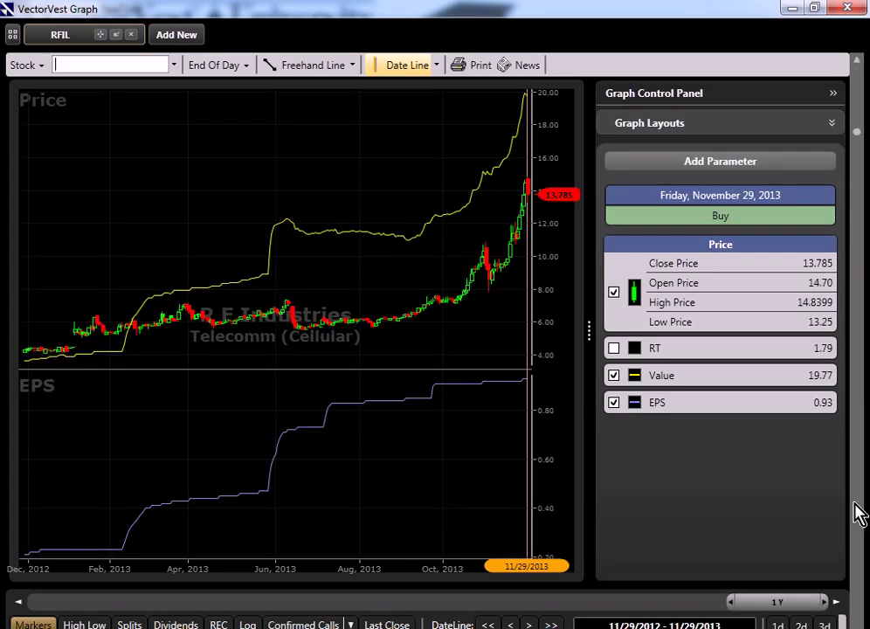
pyautogui.click(856, 513)
pyautogui.click(856, 513)
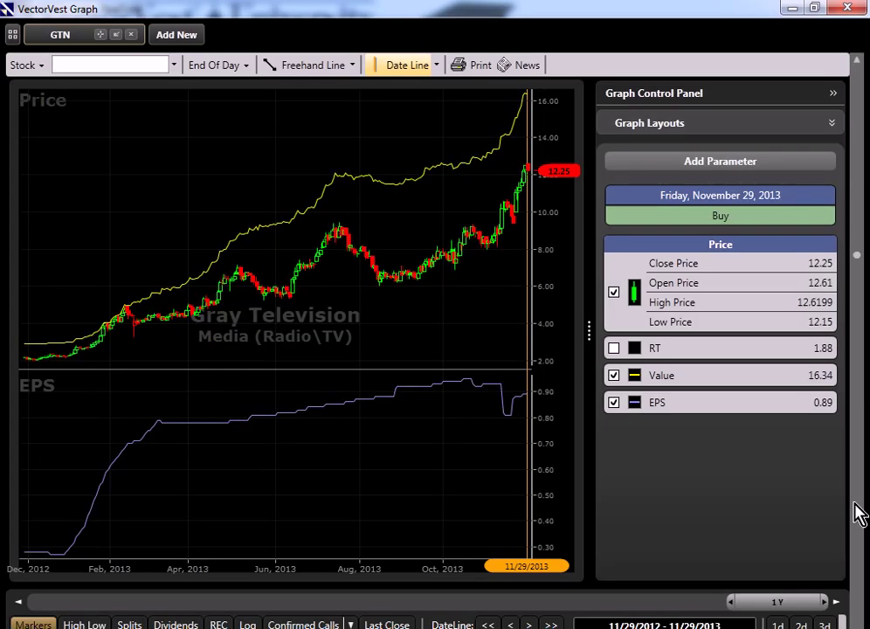
pyautogui.click(856, 517)
pyautogui.click(856, 534)
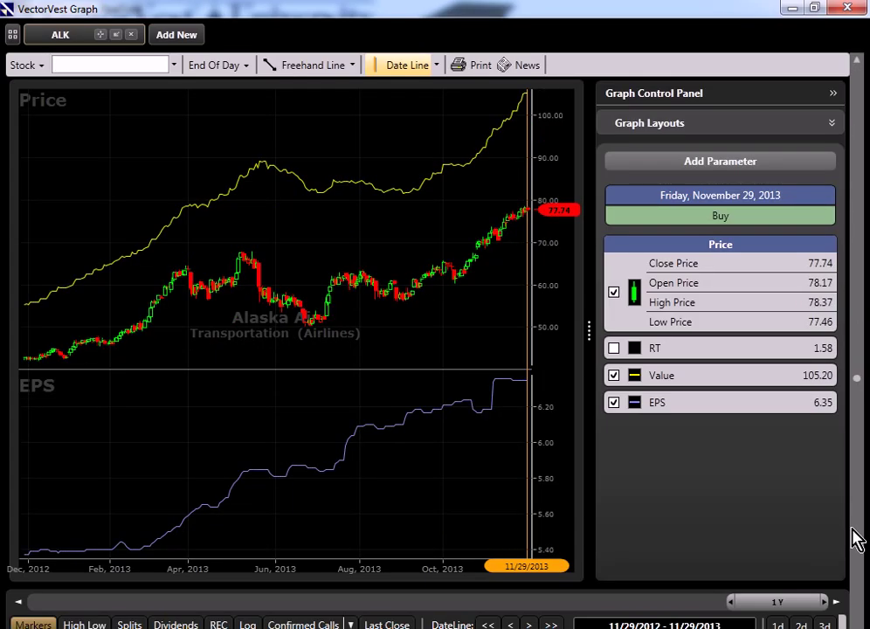
pyautogui.click(859, 550)
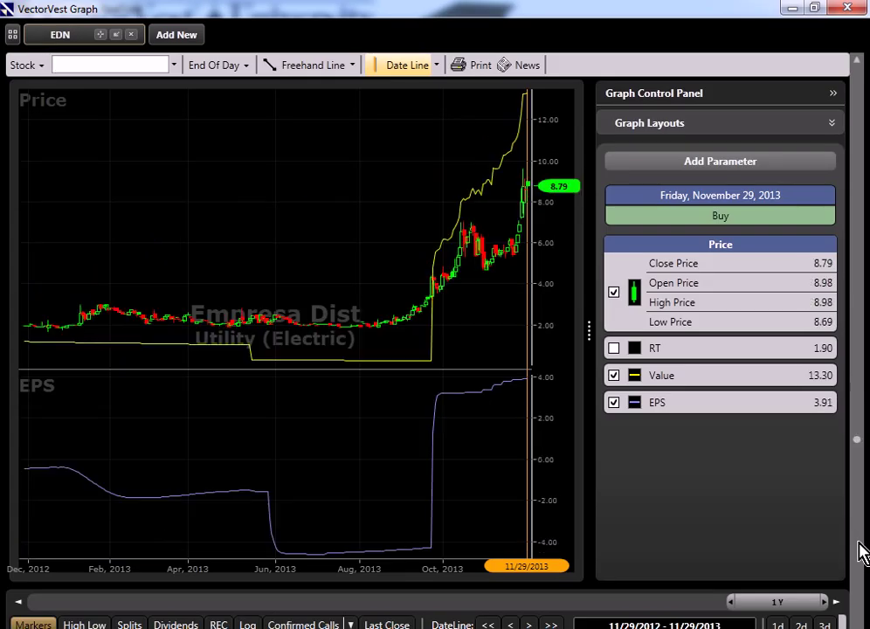
pyautogui.click(855, 569)
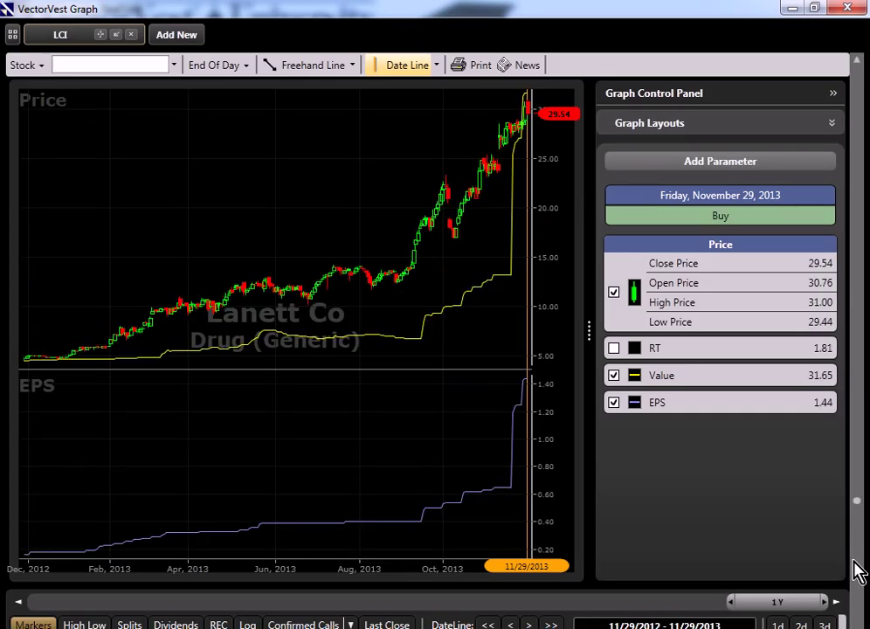
pyautogui.click(855, 568)
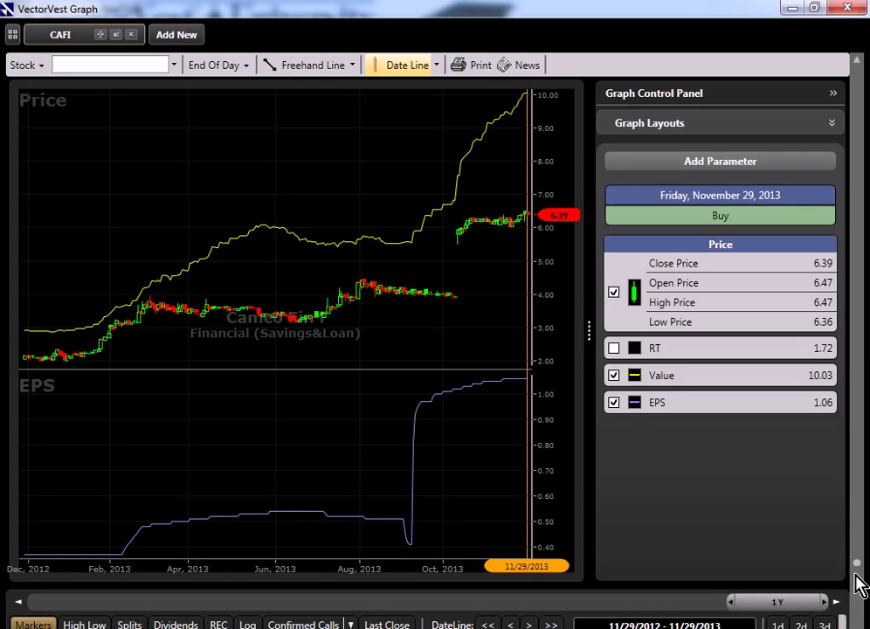
pyautogui.click(856, 609)
pyautogui.press('Escape')
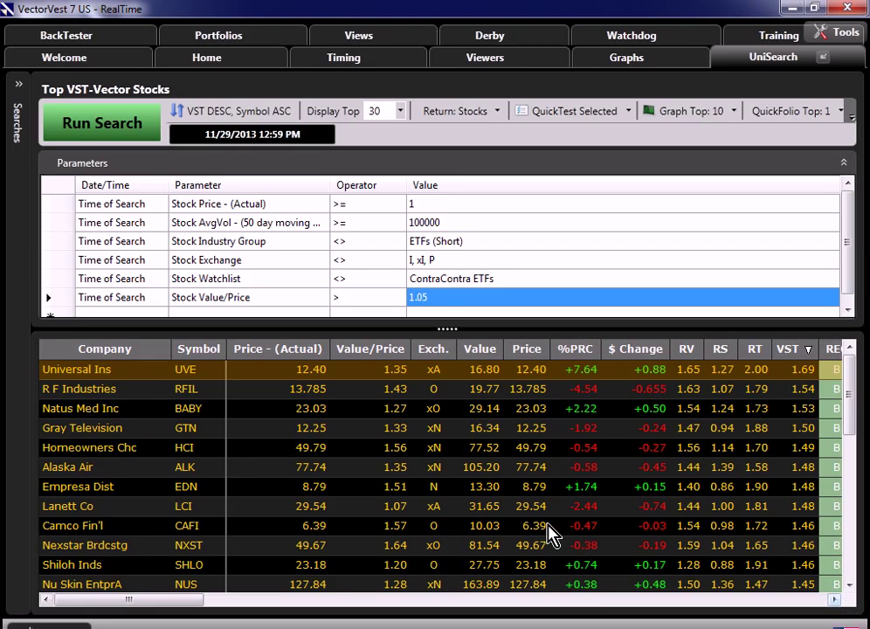
# - Open View Full Stock Analysis for Universal Ins from its right-click menu
pyautogui.rightClick(398, 374)
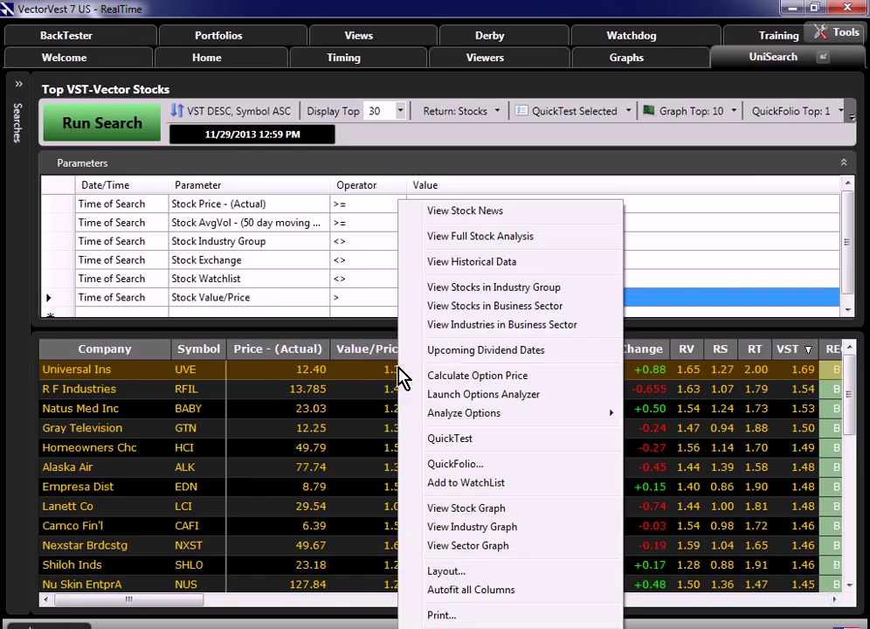
pyautogui.click(511, 249)
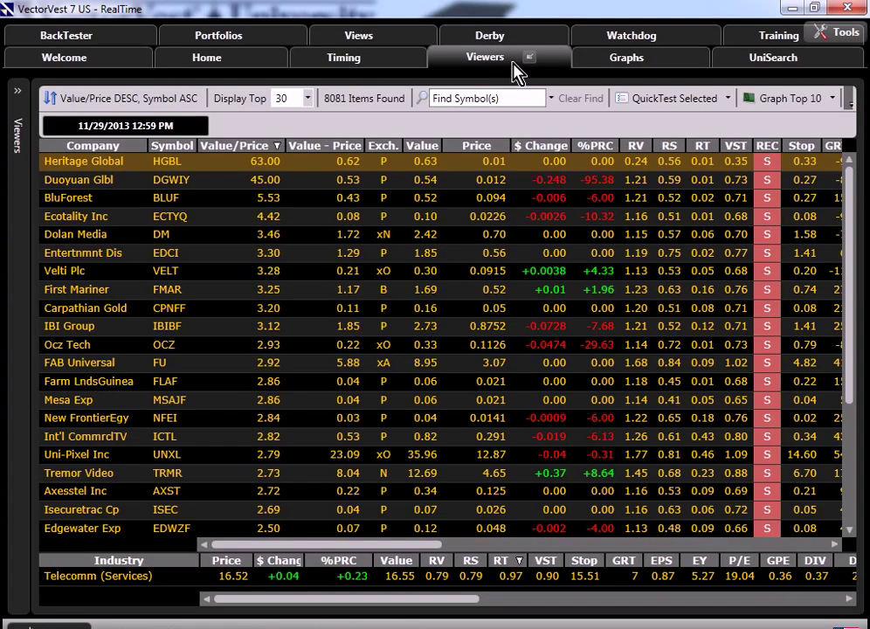
# - Sort the Stock Viewer by RV descending, then reverse it to ascending
pyautogui.click(635, 151)
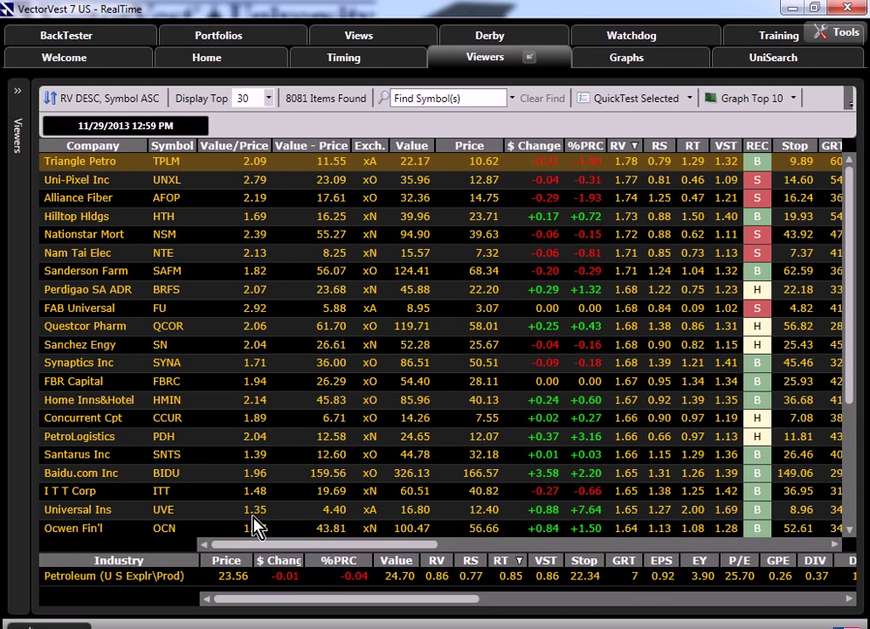
pyautogui.moveTo(345, 543); pyautogui.dragTo(417, 562)
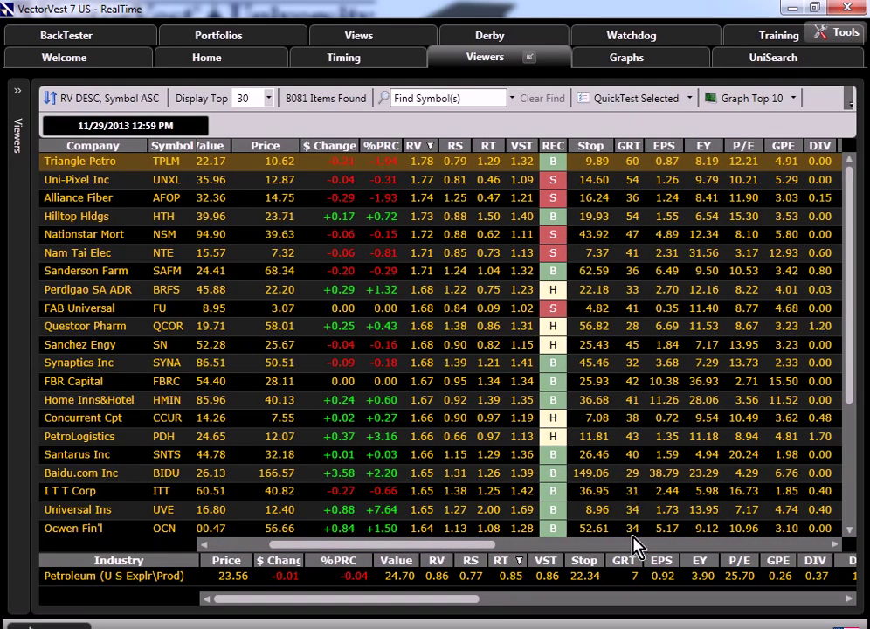
pyautogui.click(421, 148)
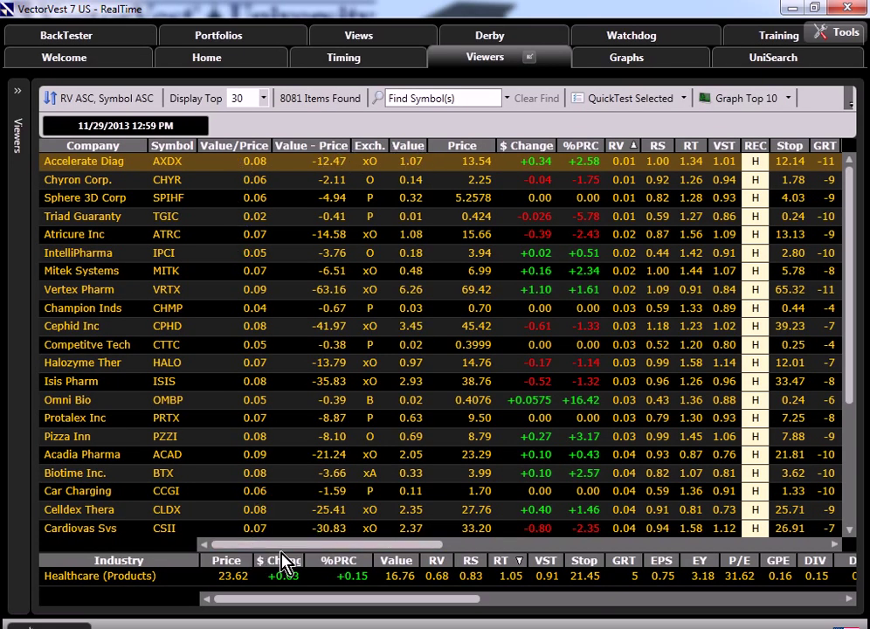
pyautogui.moveTo(384, 548); pyautogui.dragTo(462, 550)
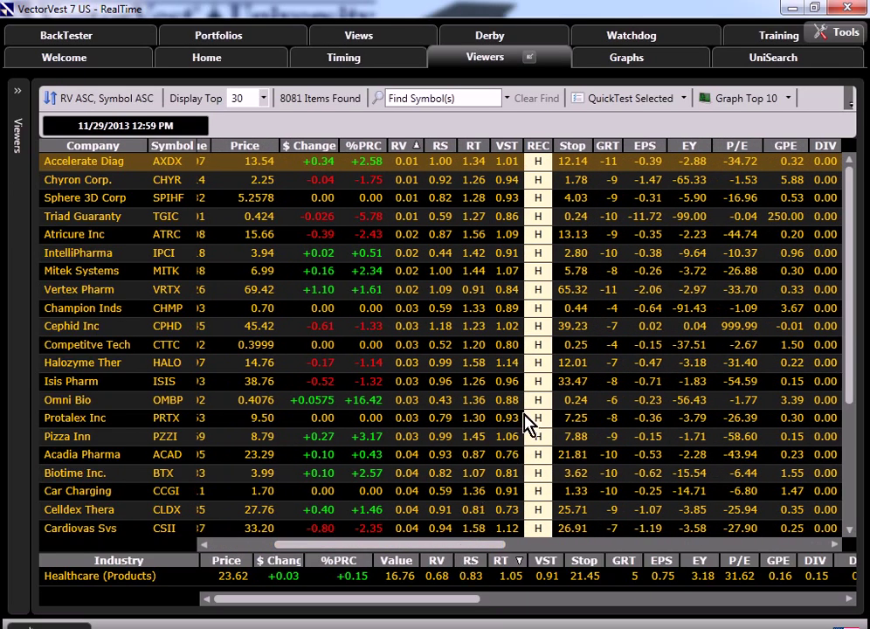